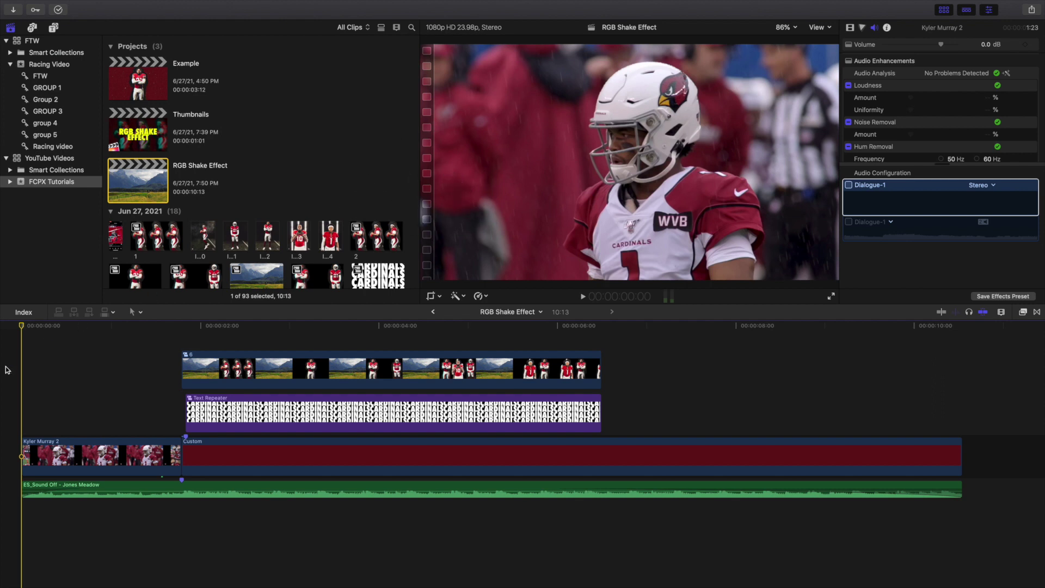
Play back the finished RGB Shake Effect timeline to preview the animation, including the section near its end
{"action": "key", "text": "space"}
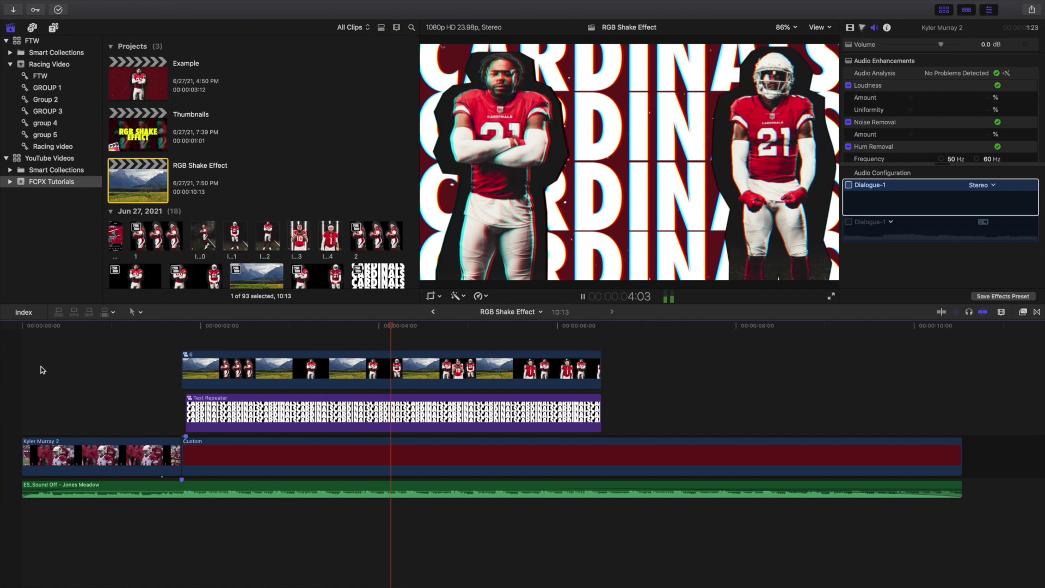
{"action": "left_click", "coordinate": [106, 365]}
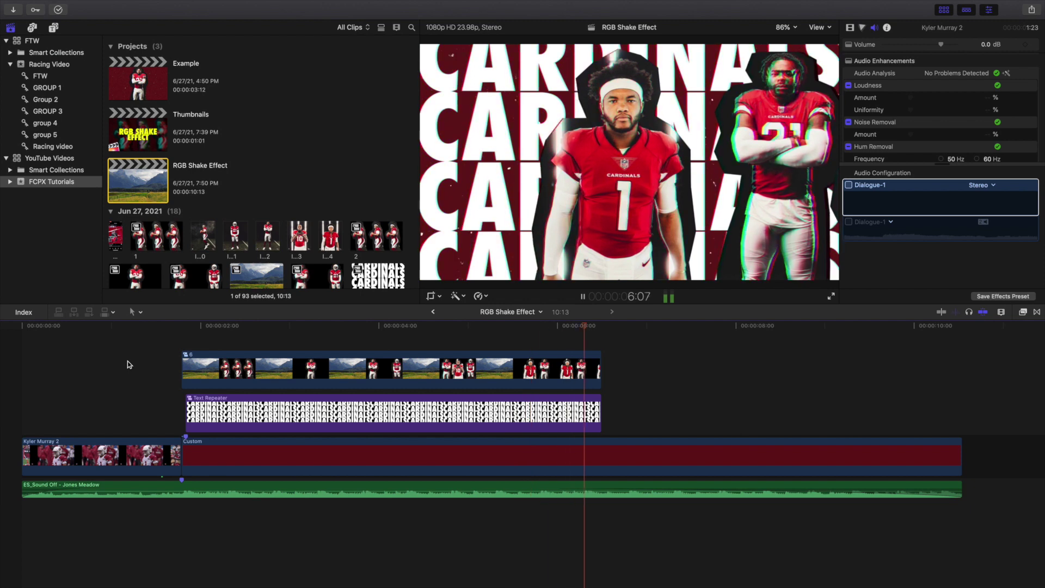
{"action": "left_click", "coordinate": [131, 367]}
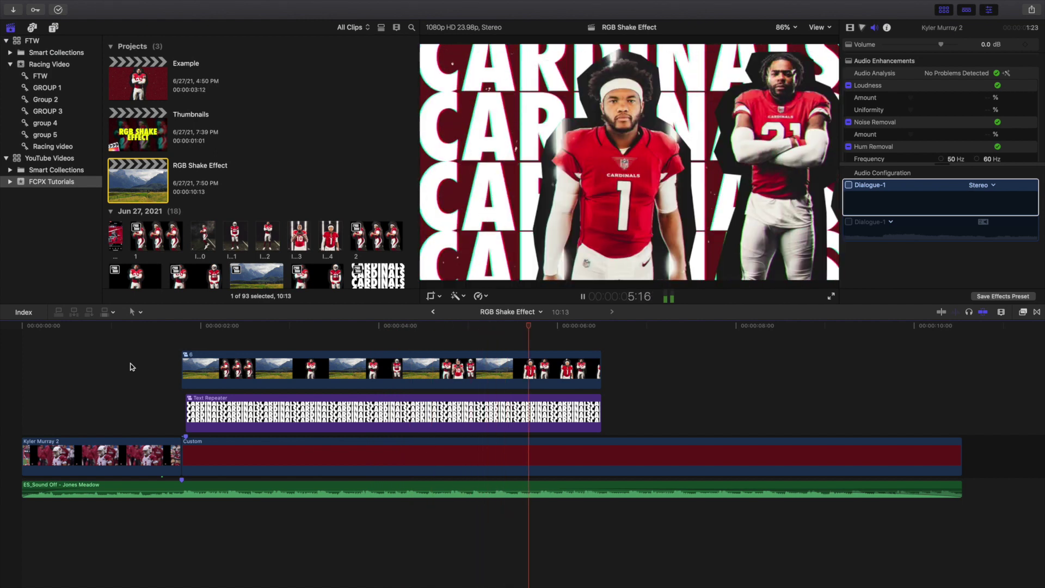
{"action": "key", "text": "space"}
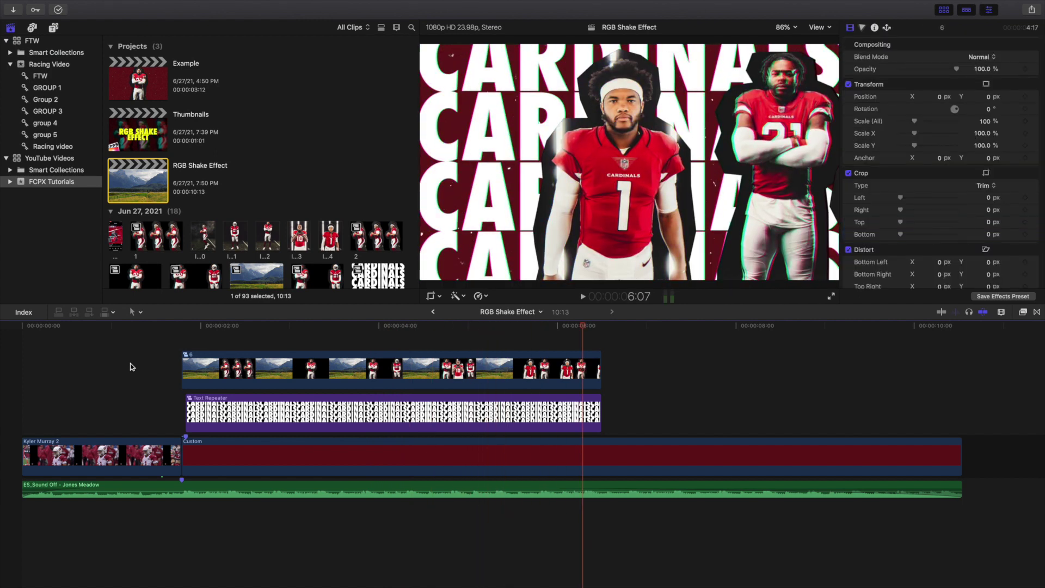
Open the Example project, play its timeline, and return the playhead to the start
{"action": "left_click", "coordinate": [141, 94]}
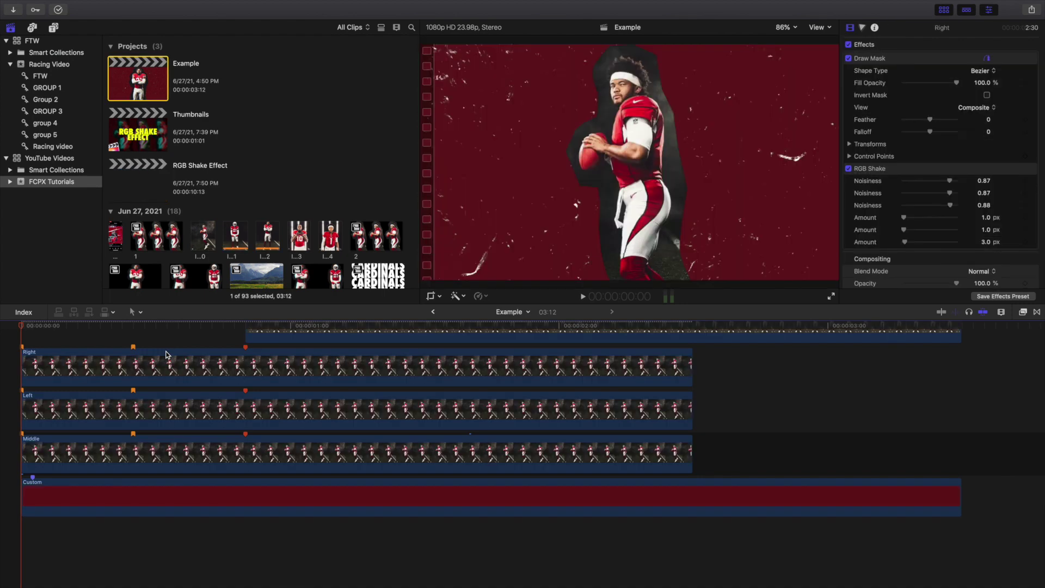
{"action": "scroll", "coordinate": [217, 361], "scroll_direction": "up", "scroll_amount": 2}
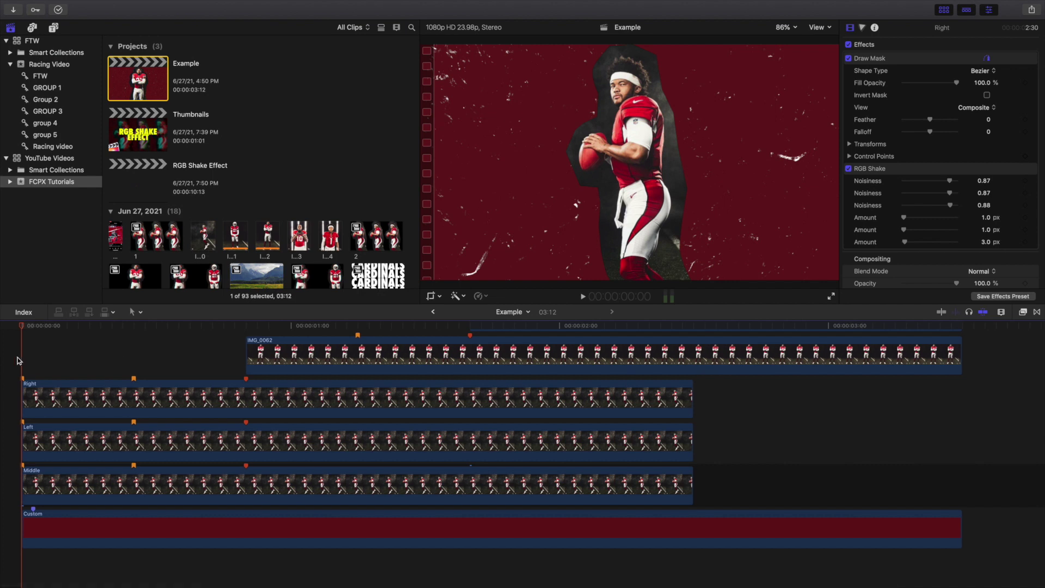
{"action": "key", "text": "space"}
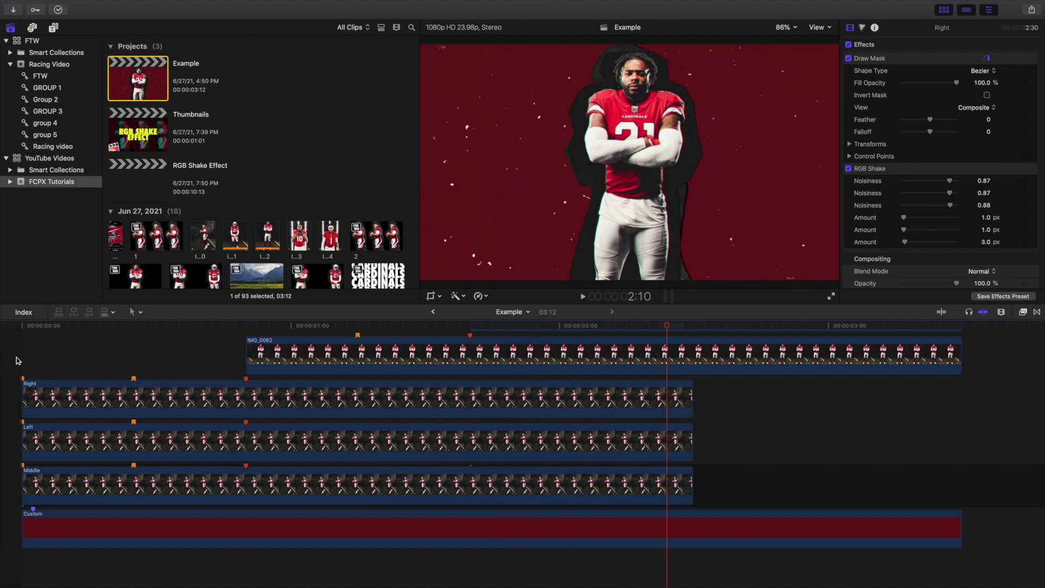
{"action": "key", "text": "space"}
{"action": "key", "text": "Home"}
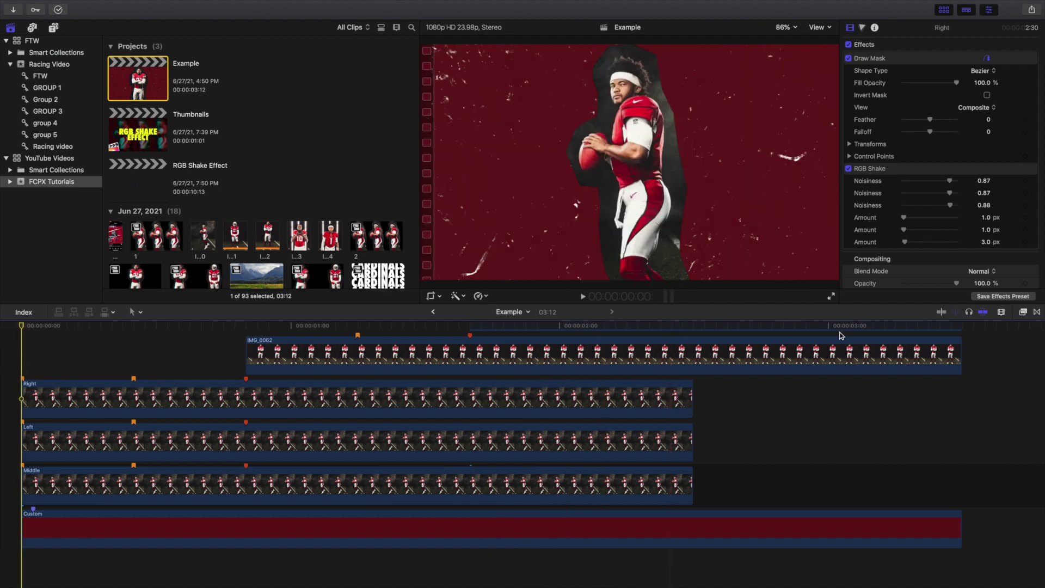
View the installed effects in the RN New Wave Bundle category and close the effects browser again
{"action": "left_click", "coordinate": [1023, 312]}
{"action": "scroll", "coordinate": [866, 462], "scroll_direction": "down", "scroll_amount": 10}
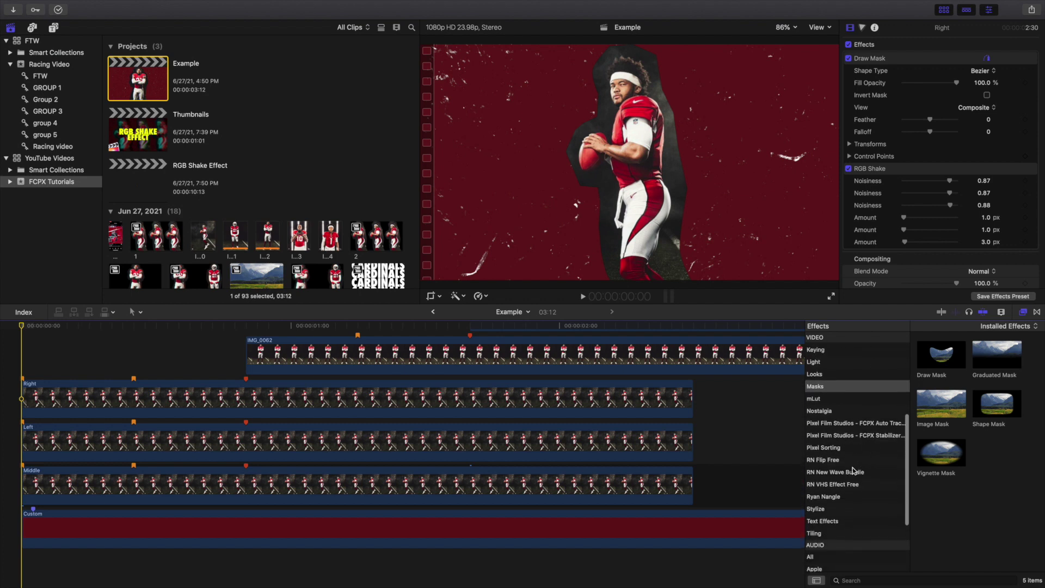
{"action": "left_click", "coordinate": [853, 472]}
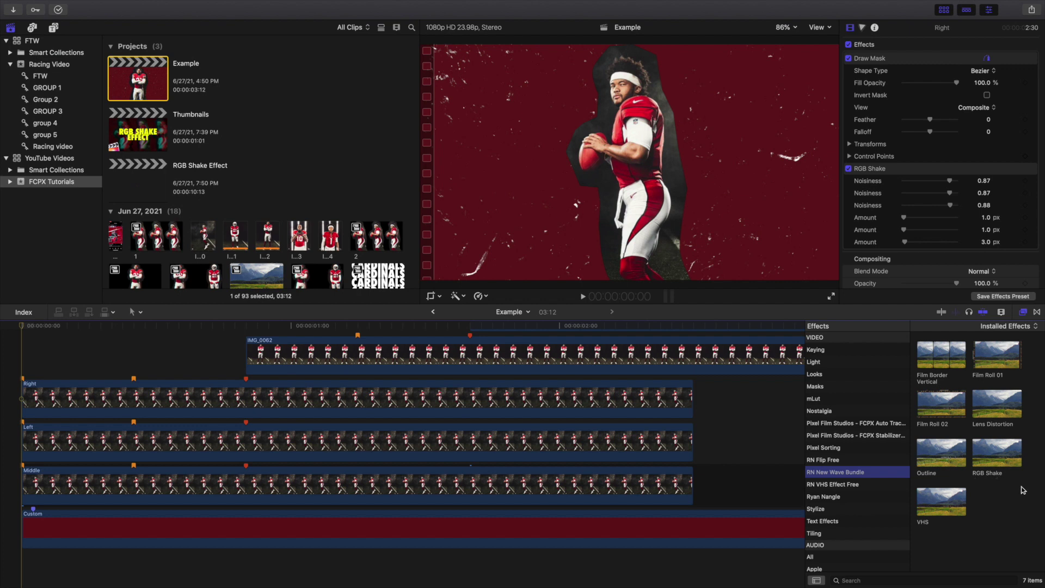
{"action": "left_click", "coordinate": [1024, 312]}
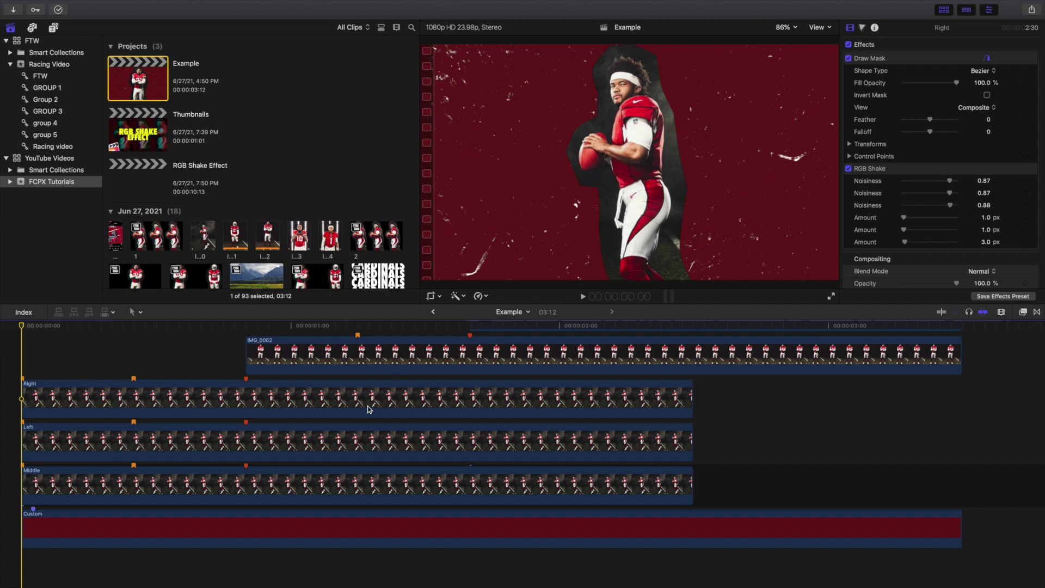
Add Position keyframes to the Right and Left clips at the start of the timeline
{"action": "key", "text": "super+z"}
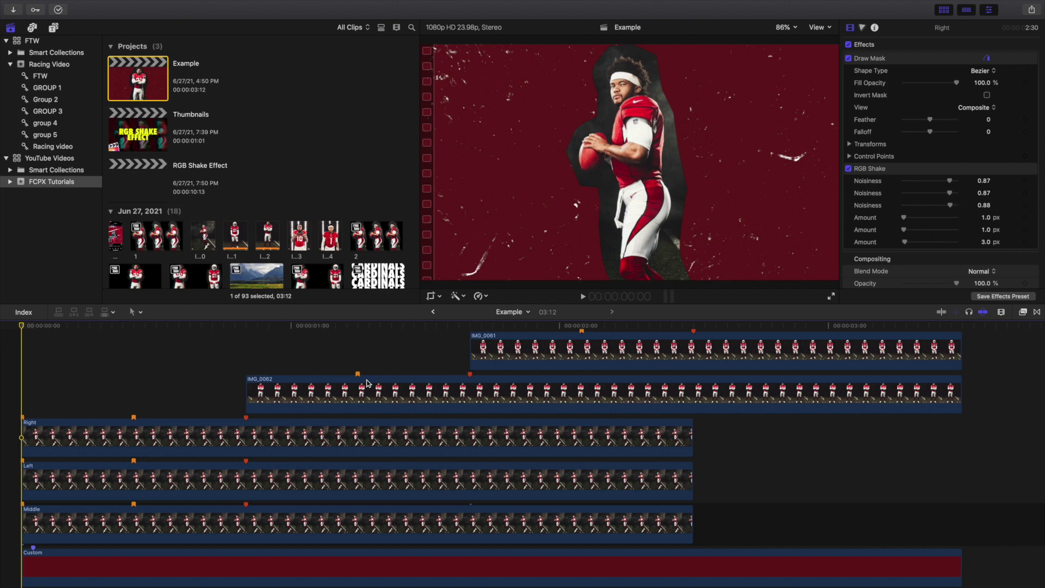
{"action": "scroll", "coordinate": [286, 414], "scroll_direction": "down", "scroll_amount": 2}
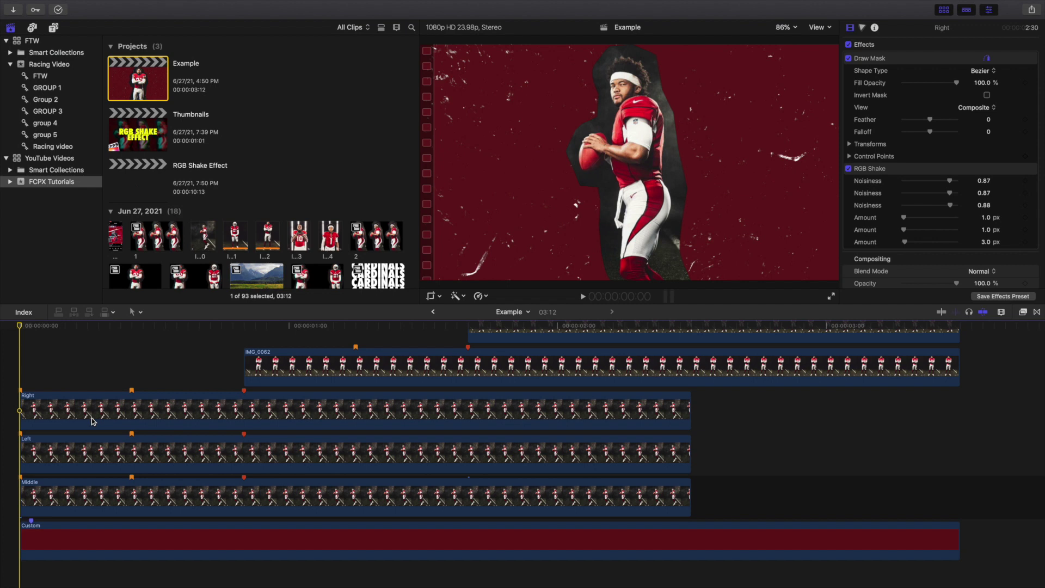
{"action": "left_click", "coordinate": [58, 410]}
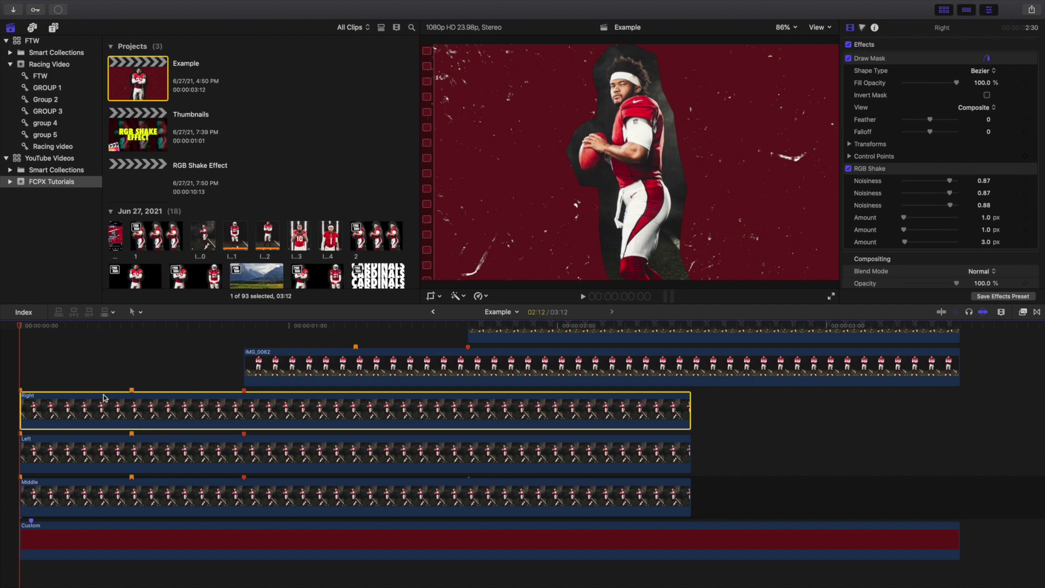
{"action": "scroll", "coordinate": [934, 245], "scroll_direction": "down", "scroll_amount": 5}
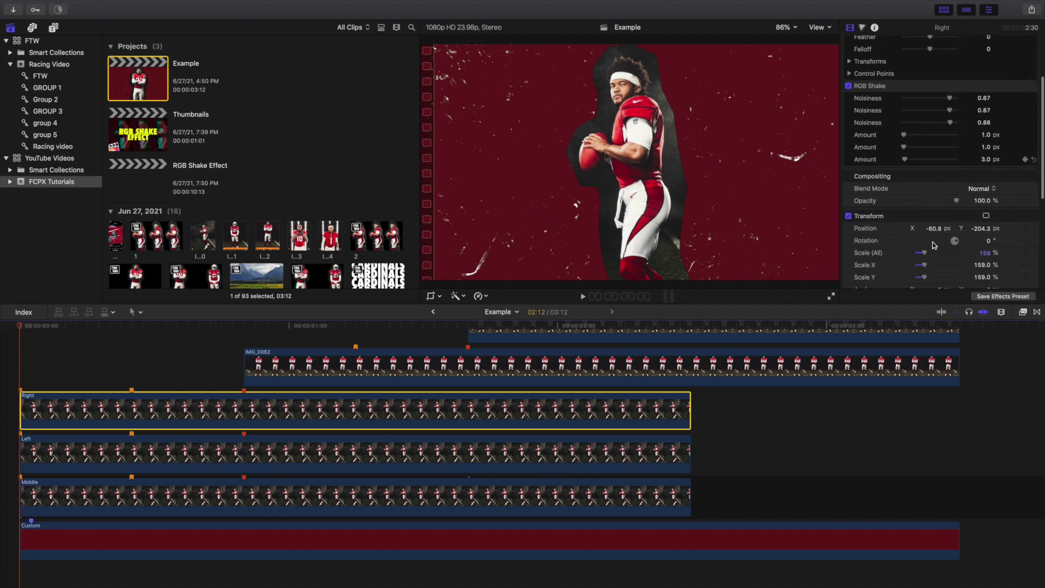
{"action": "left_click", "coordinate": [1025, 174]}
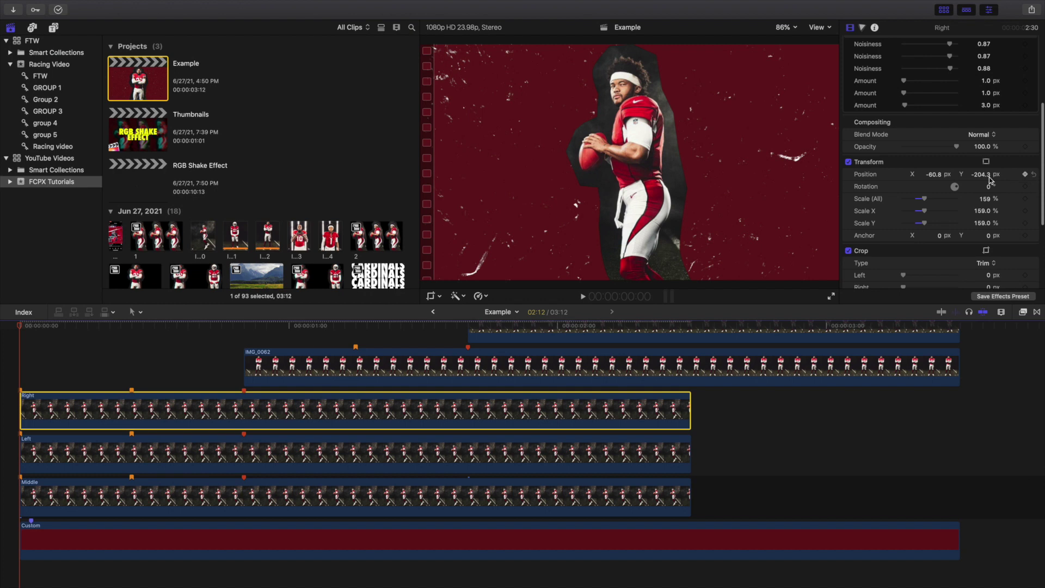
{"action": "left_click", "coordinate": [100, 438]}
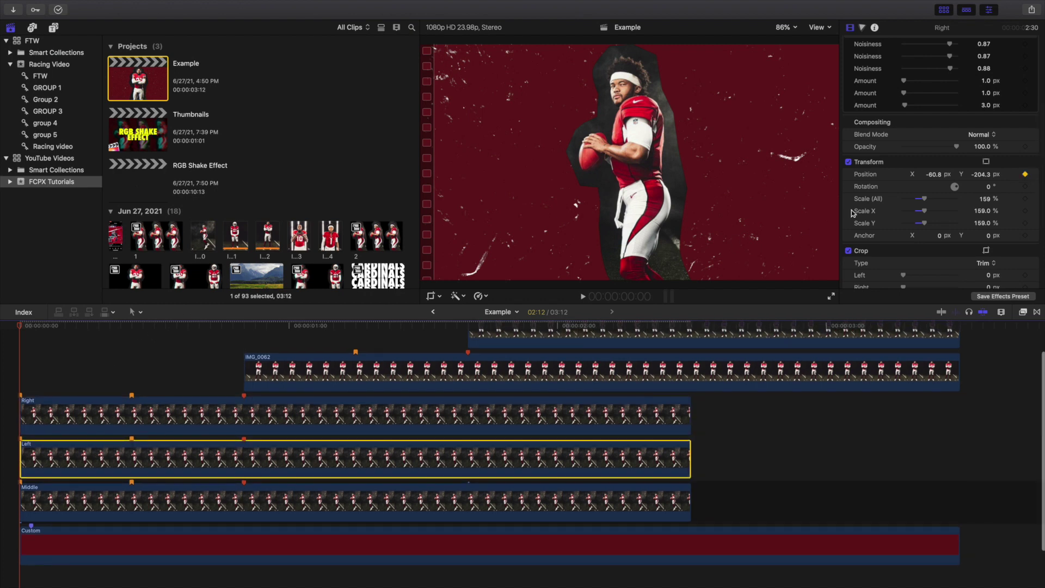
{"action": "scroll", "coordinate": [1007, 218], "scroll_direction": "down", "scroll_amount": 4}
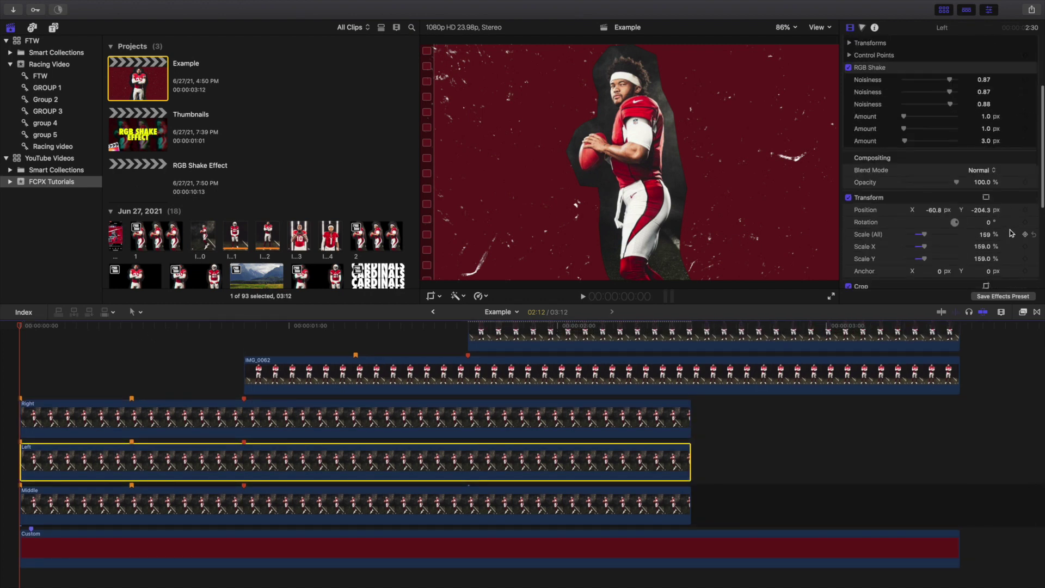
Keyframe the Right clip's X position at 517.2 px at the orange marker on frame 10
{"action": "left_click", "coordinate": [132, 388]}
{"action": "left_click", "coordinate": [132, 388]}
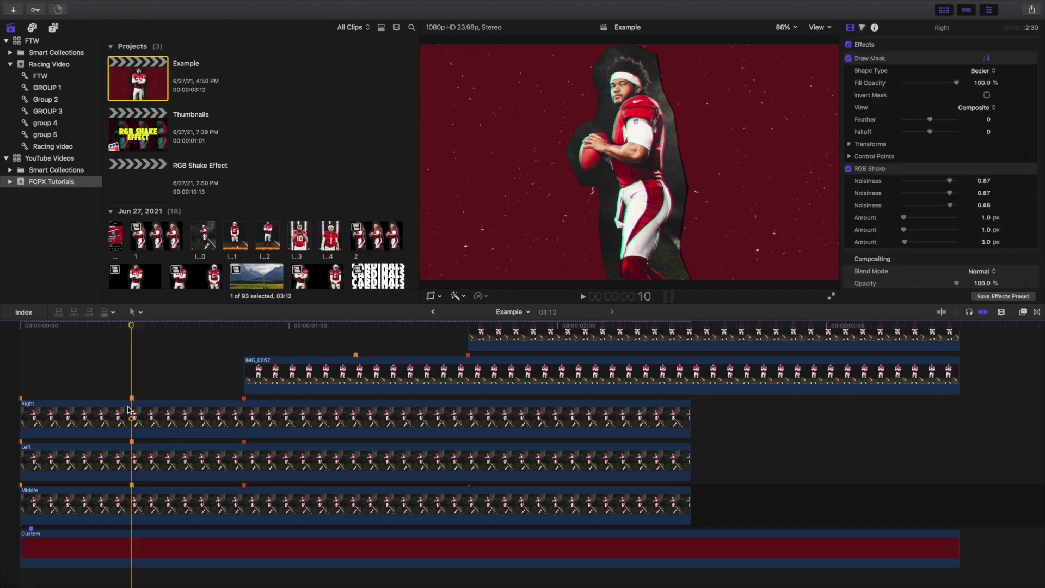
{"action": "left_click", "coordinate": [129, 411]}
{"action": "scroll", "coordinate": [959, 203], "scroll_direction": "down", "scroll_amount": 3}
{"action": "scroll", "coordinate": [959, 202], "scroll_direction": "down", "scroll_amount": 1}
{"action": "left_click_drag", "start_coordinate": [935, 226], "coordinate": [985, 226]}
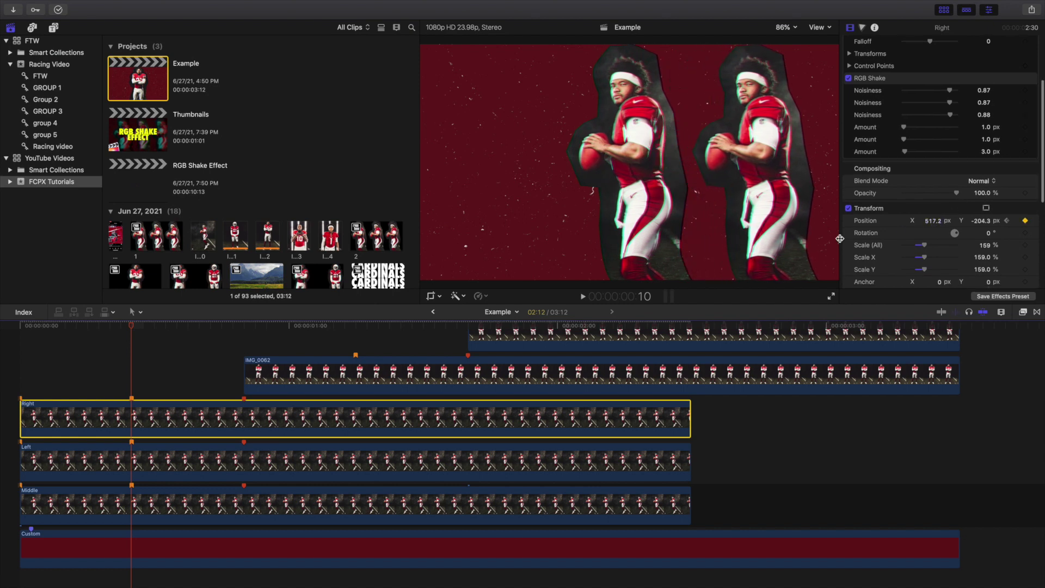
Keyframe the Left clip's X position at -695.6 px on frame 10
{"action": "left_click", "coordinate": [146, 461]}
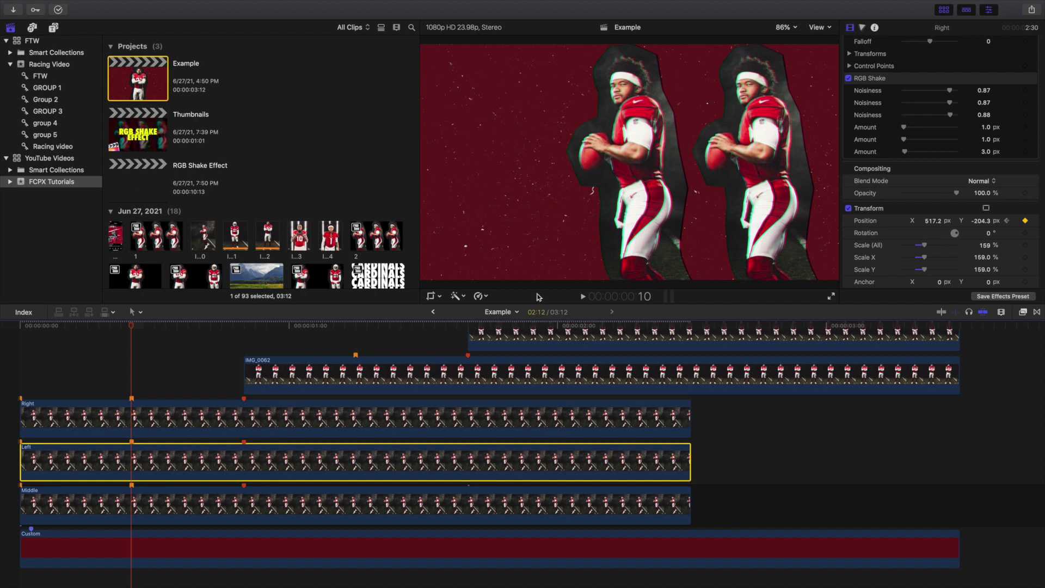
{"action": "scroll", "coordinate": [947, 180], "scroll_direction": "down", "scroll_amount": 2}
{"action": "left_click_drag", "start_coordinate": [934, 178], "coordinate": [855, 178]}
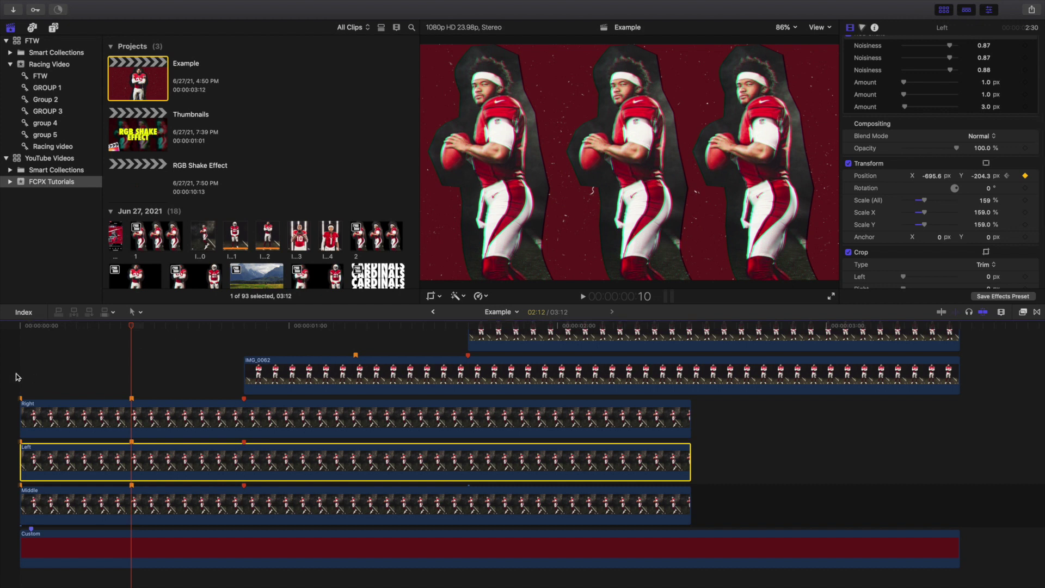
Play the Example timeline from the start to check the sliding clips, and return the playhead to the start
{"action": "left_click", "coordinate": [16, 376]}
{"action": "key", "text": "space"}
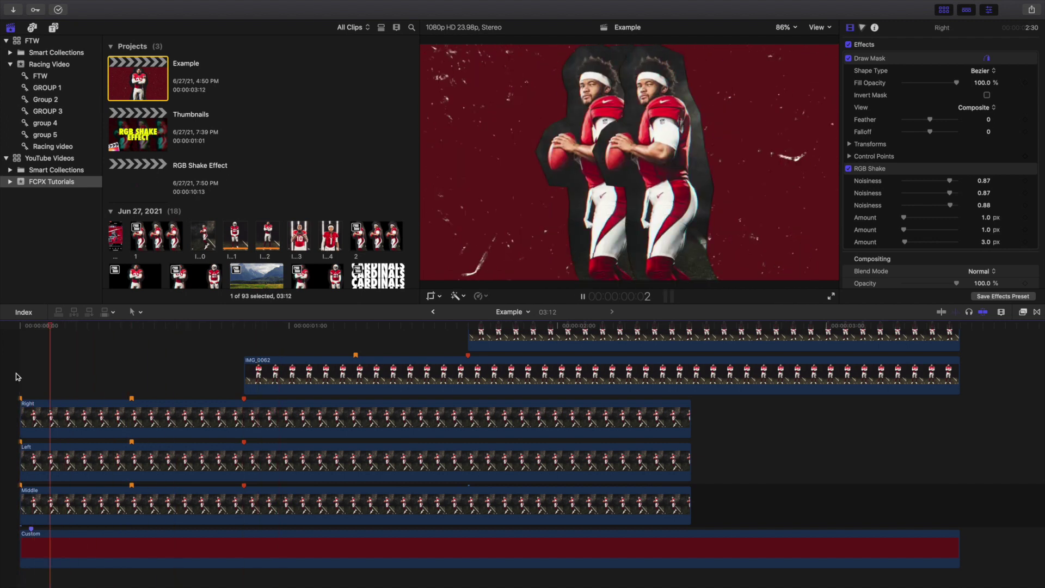
{"action": "key", "text": "space"}
{"action": "key", "text": "Home"}
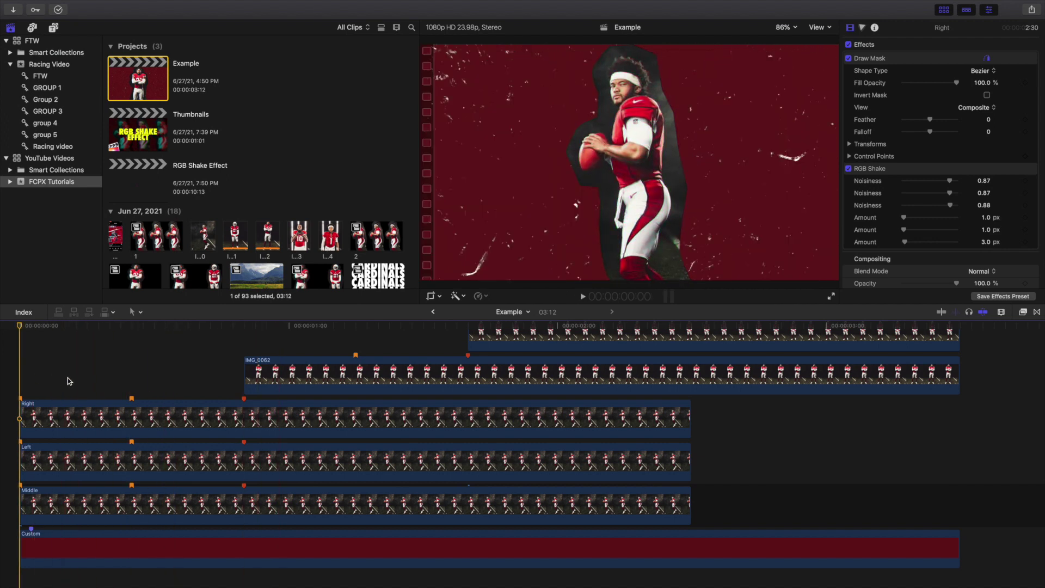
With the playhead at frame 10, set both motion-path points of the Right clip to Linear using Transform
{"action": "left_click", "coordinate": [127, 385]}
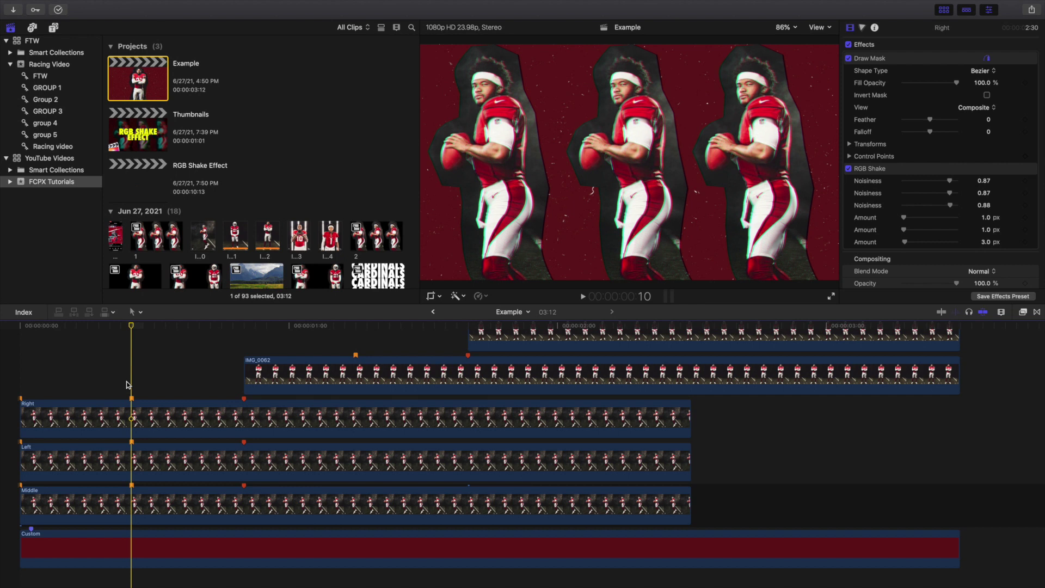
{"action": "left_click", "coordinate": [125, 417]}
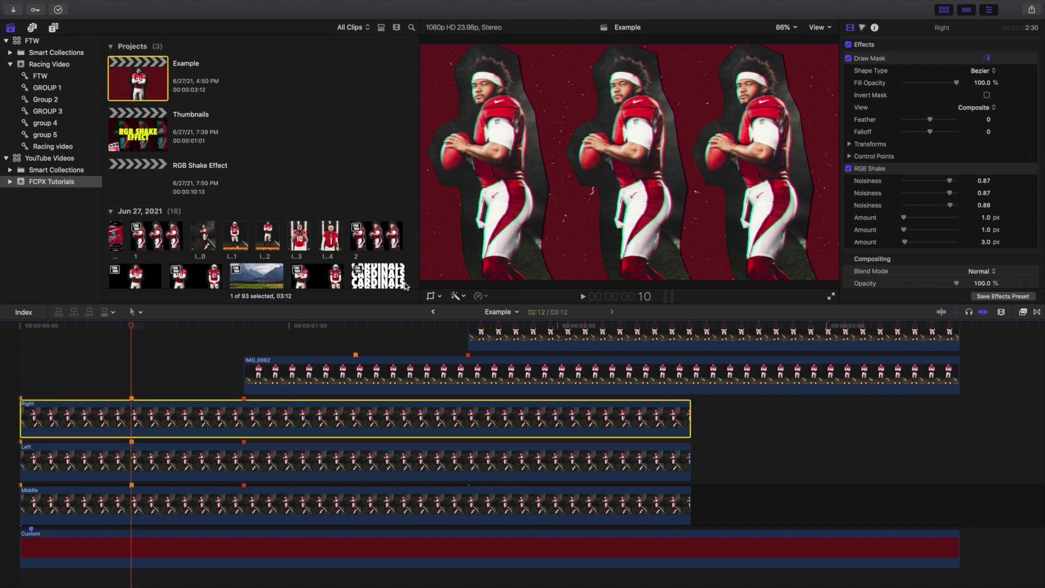
{"action": "left_click", "coordinate": [443, 299]}
{"action": "left_click", "coordinate": [448, 308]}
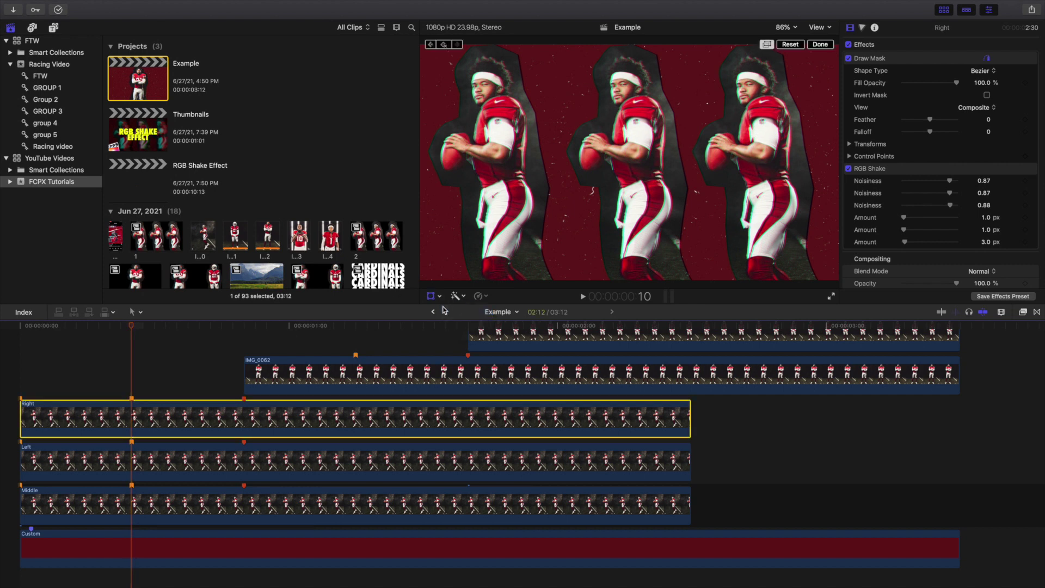
{"action": "right_click", "coordinate": [617, 207]}
{"action": "left_click", "coordinate": [645, 211]}
{"action": "right_click", "coordinate": [741, 207]}
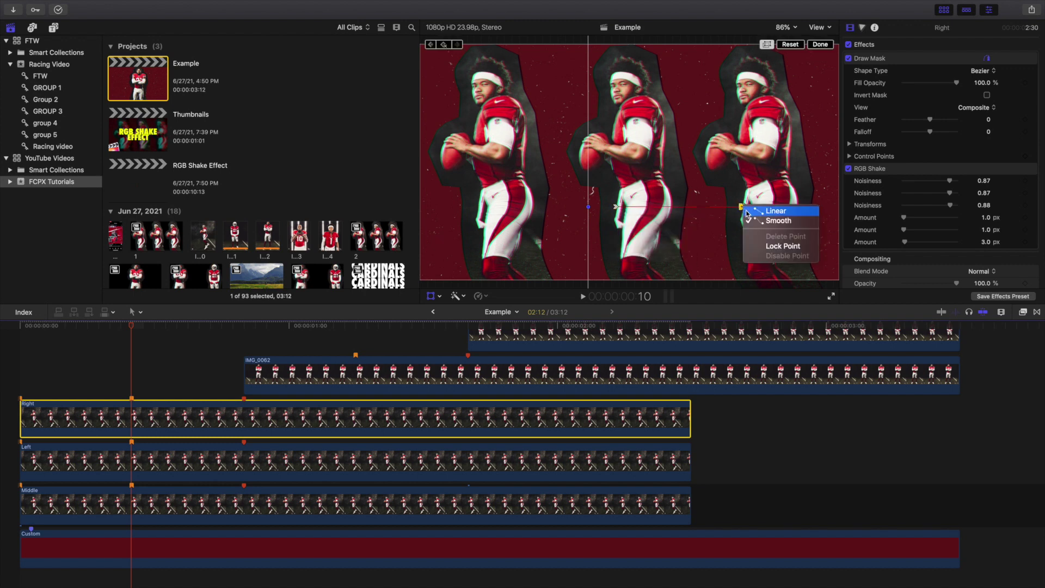
{"action": "left_click", "coordinate": [776, 210]}
{"action": "left_click", "coordinate": [820, 44]}
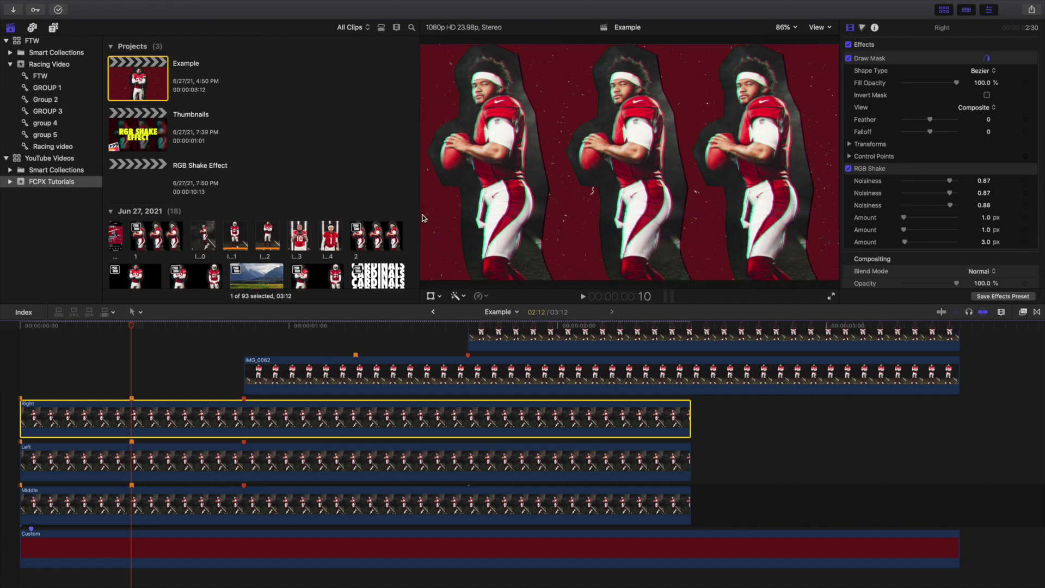
Play back the slide-out animation from the start and again from the orange marker at frame 10
{"action": "left_click", "coordinate": [22, 382]}
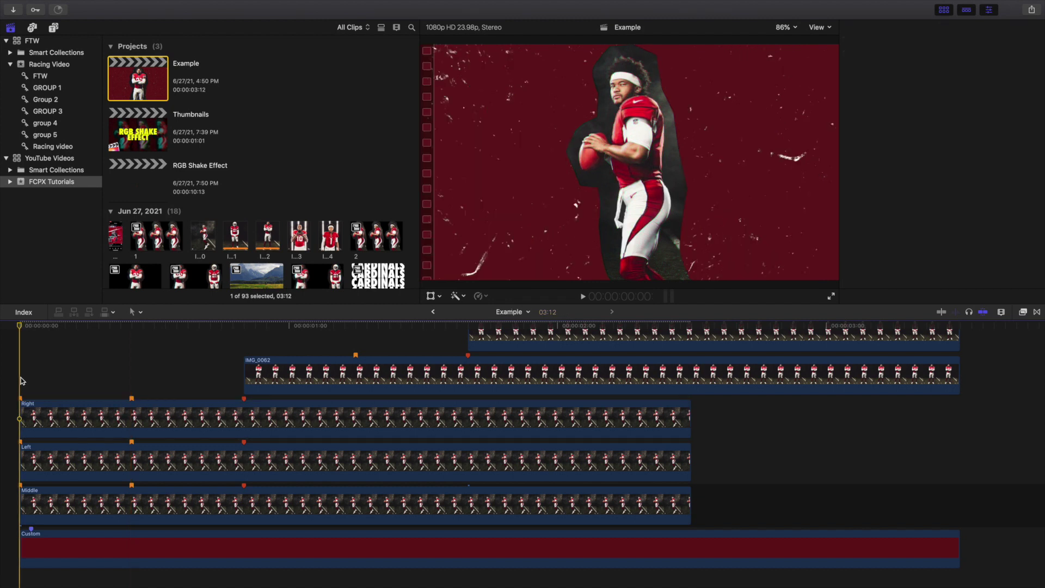
{"action": "key", "text": "space"}
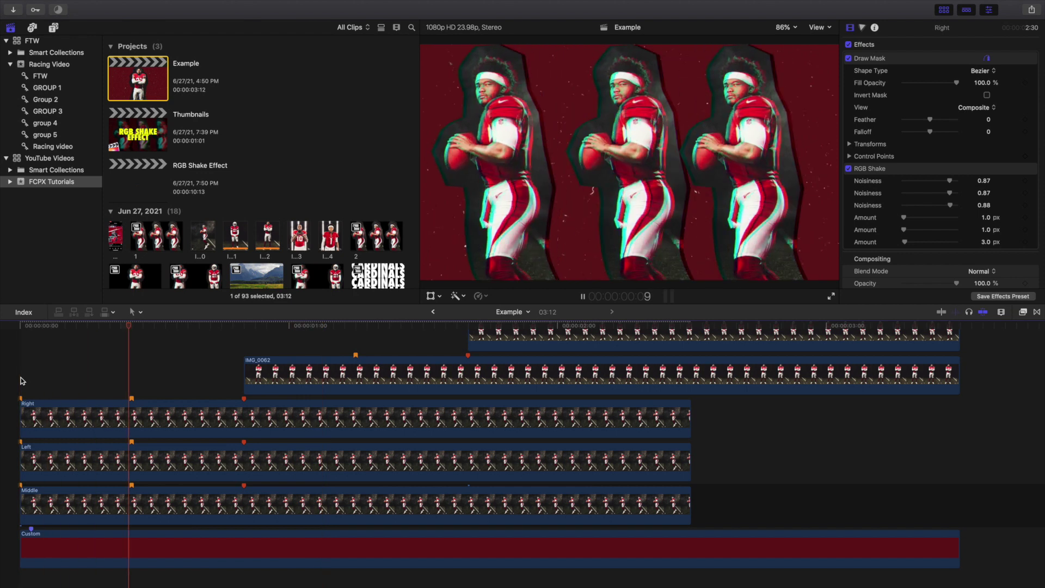
{"action": "left_click", "coordinate": [131, 382]}
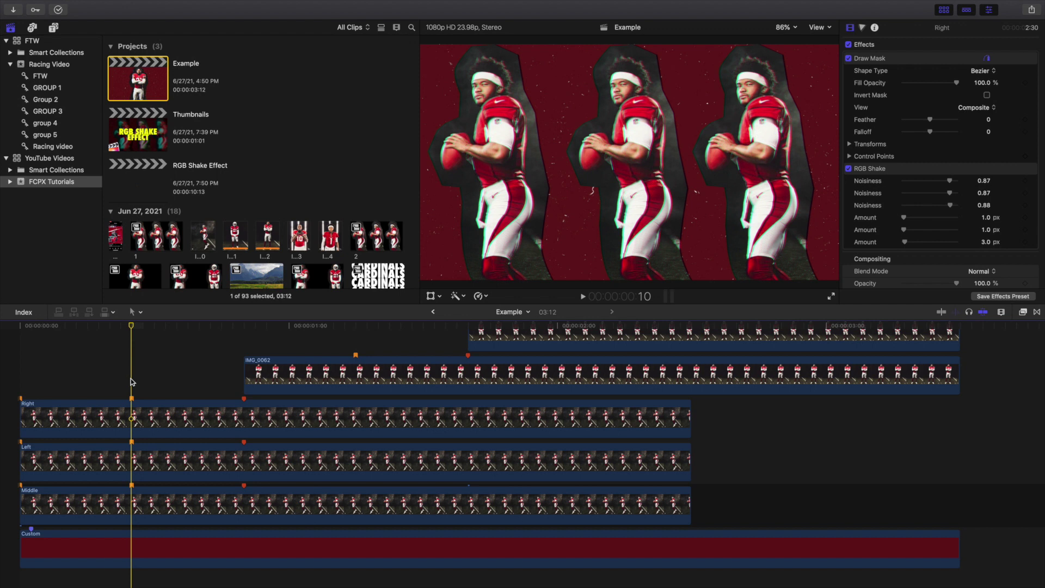
{"action": "key", "text": "space"}
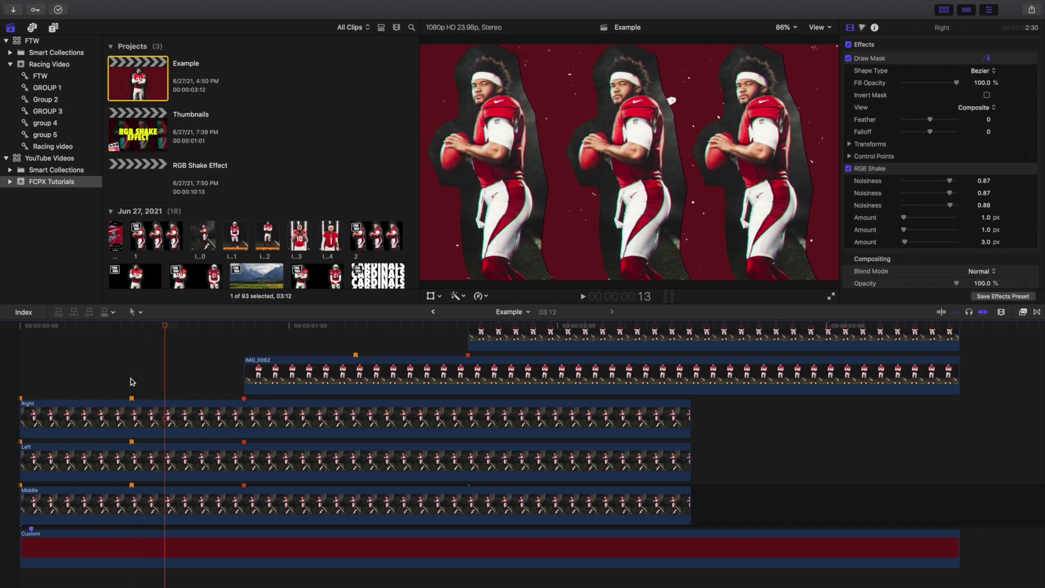
Advance the playhead frame by frame to the red marker at frame 20, where the IMG_0062 clip begins
{"action": "key", "text": "Right"}
{"action": "key", "text": "Right"}
{"action": "key", "text": "Right"}
{"action": "key", "text": "Right"}
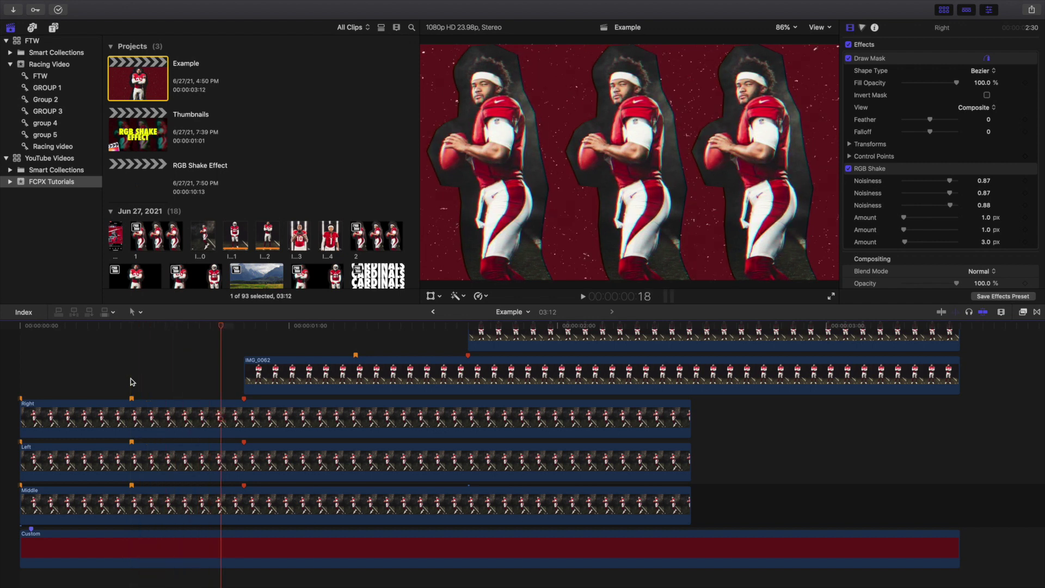
{"action": "key", "text": "Right"}
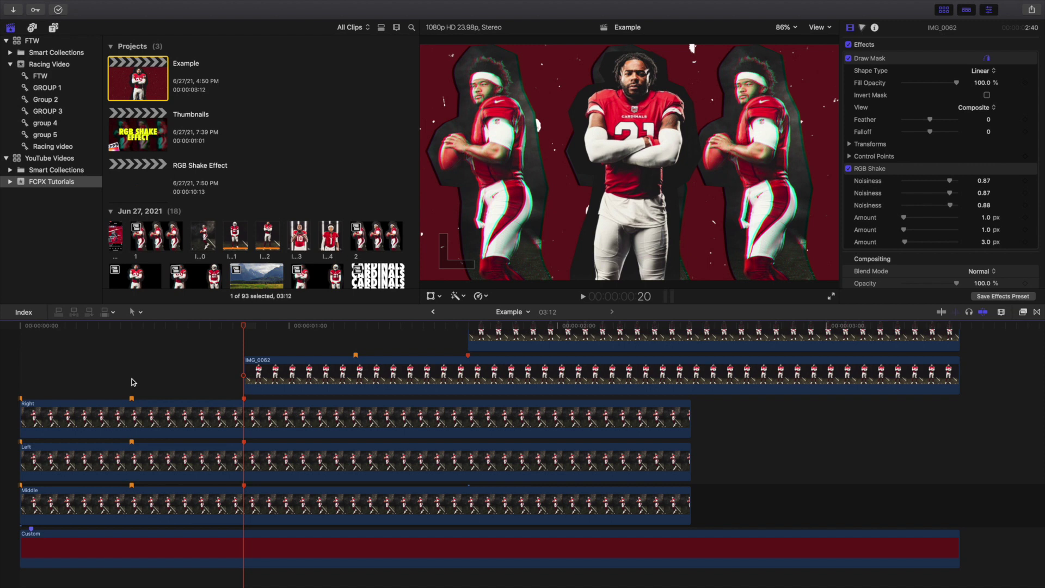
With the viewer at 50%, move the IMG_0062 clip above the frame at frame 20 by setting its Position Y to 856.9 px
{"action": "left_click", "coordinate": [265, 379]}
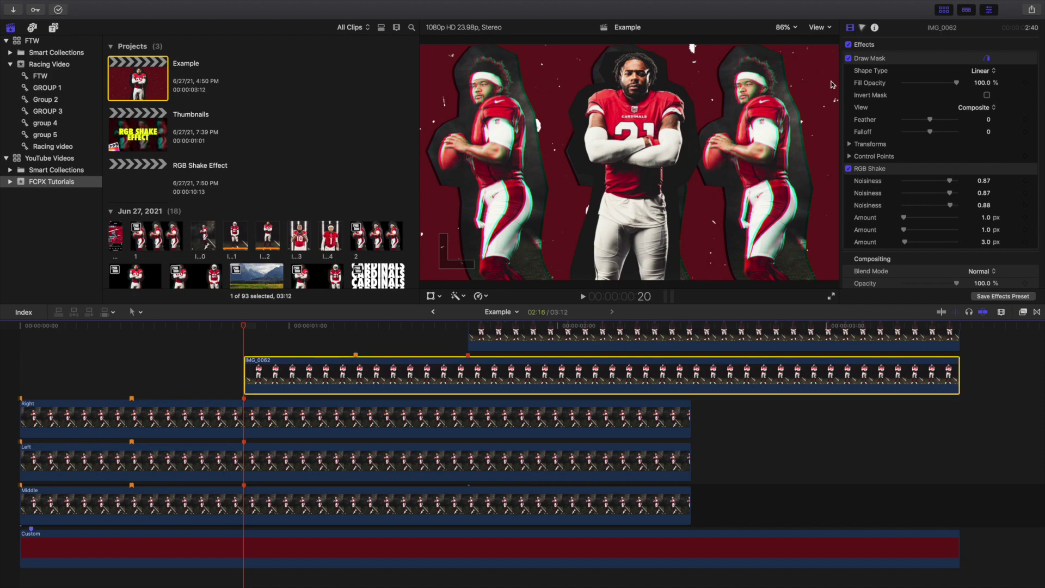
{"action": "left_click", "coordinate": [791, 32]}
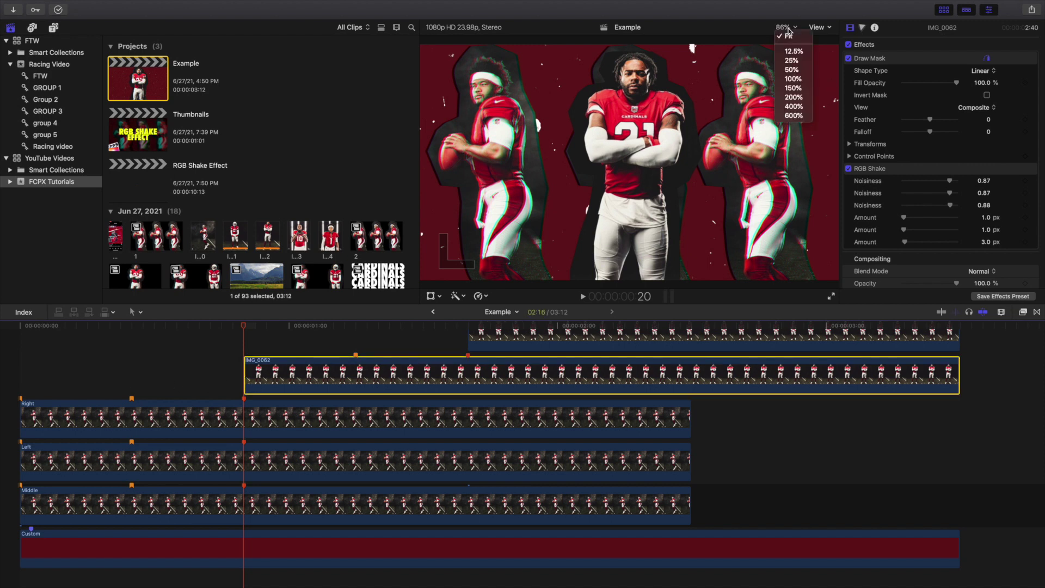
{"action": "left_click", "coordinate": [791, 70]}
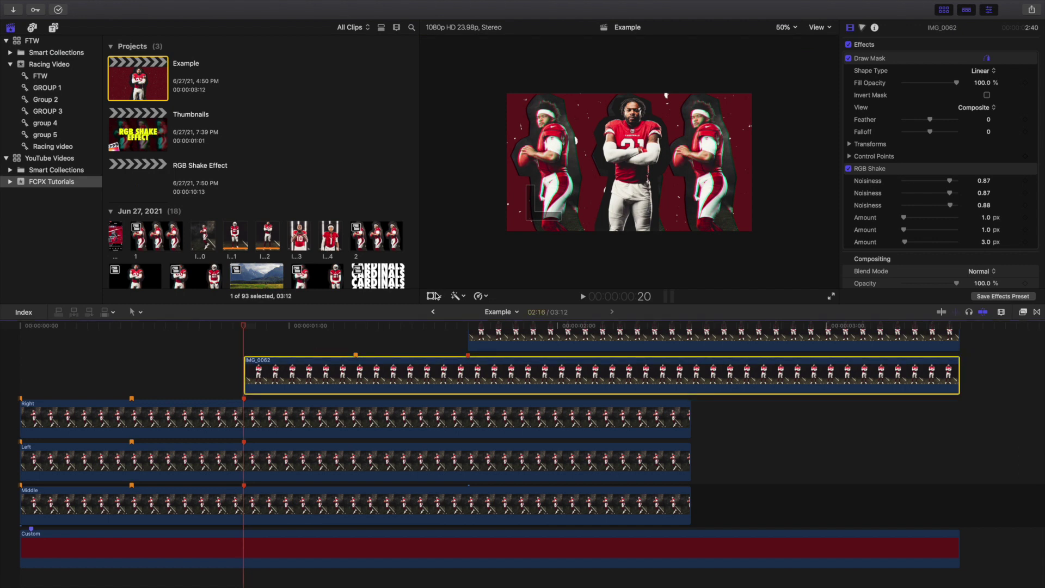
{"action": "left_click", "coordinate": [432, 296]}
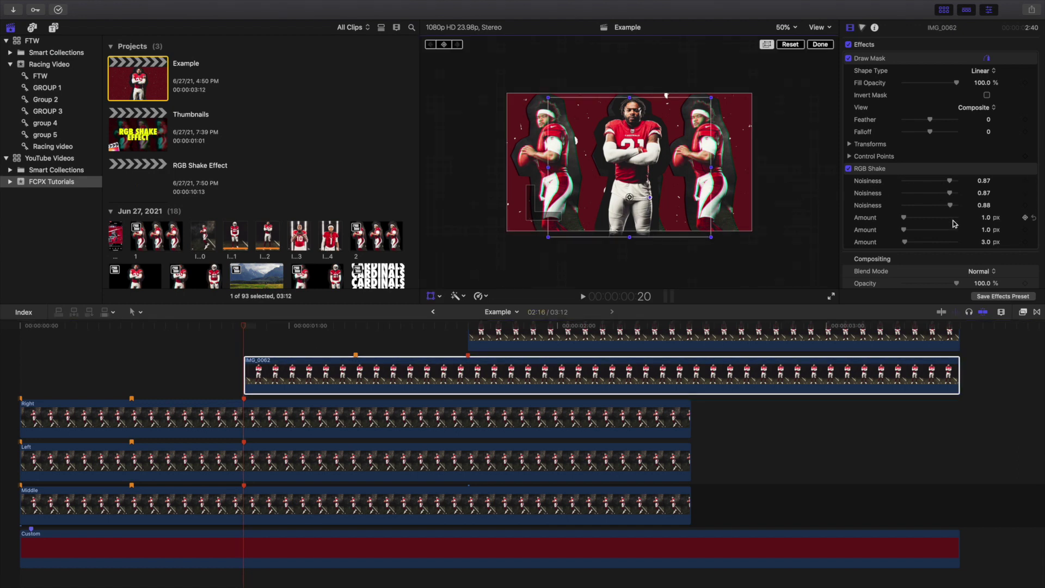
{"action": "scroll", "coordinate": [954, 223], "scroll_direction": "down", "scroll_amount": 2}
{"action": "left_click_drag", "start_coordinate": [979, 258], "coordinate": [967, 261]}
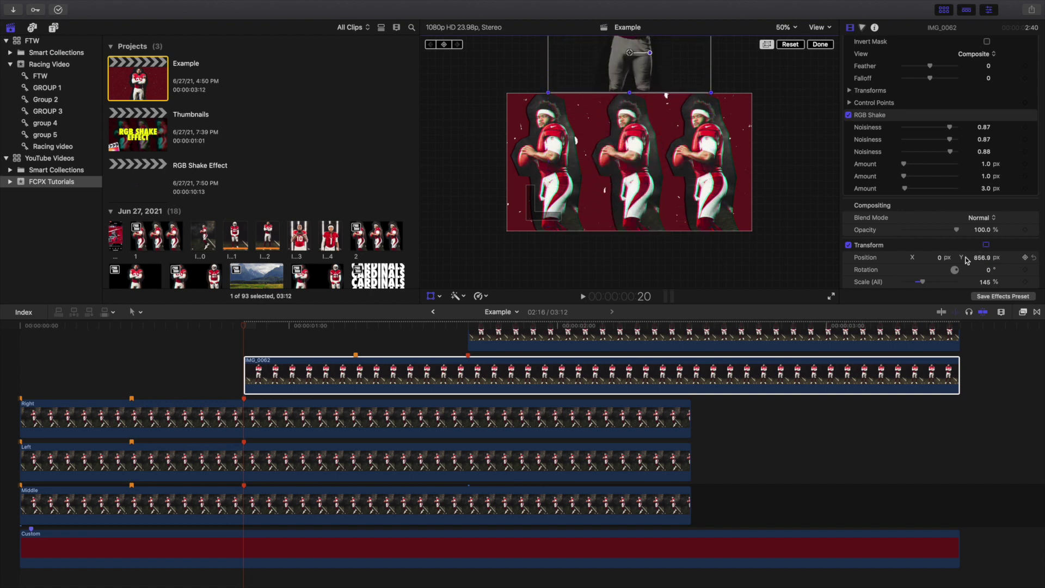
{"action": "left_click", "coordinate": [825, 45]}
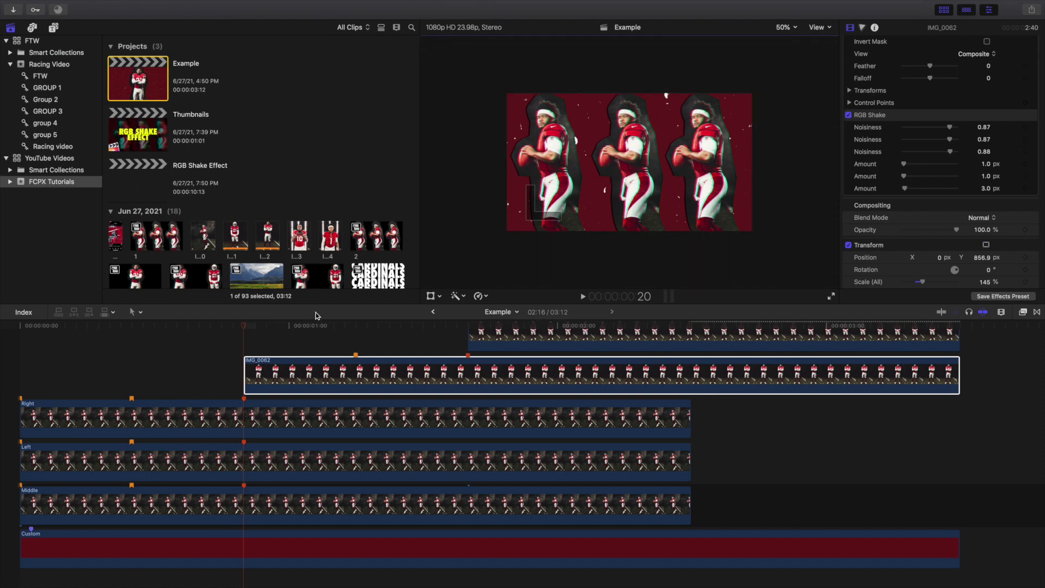
Combine the IMG_0062, Right, Left and Middle clips into a compound clip named 1
{"action": "left_click_drag", "start_coordinate": [184, 365], "coordinate": [281, 498]}
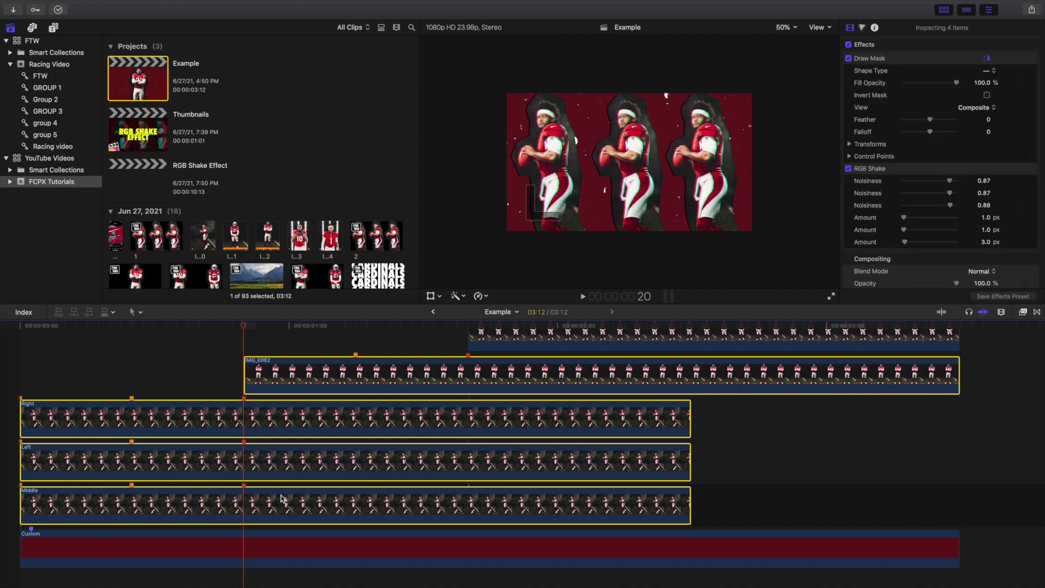
{"action": "key", "text": "alt+g"}
{"action": "key", "text": "Return"}
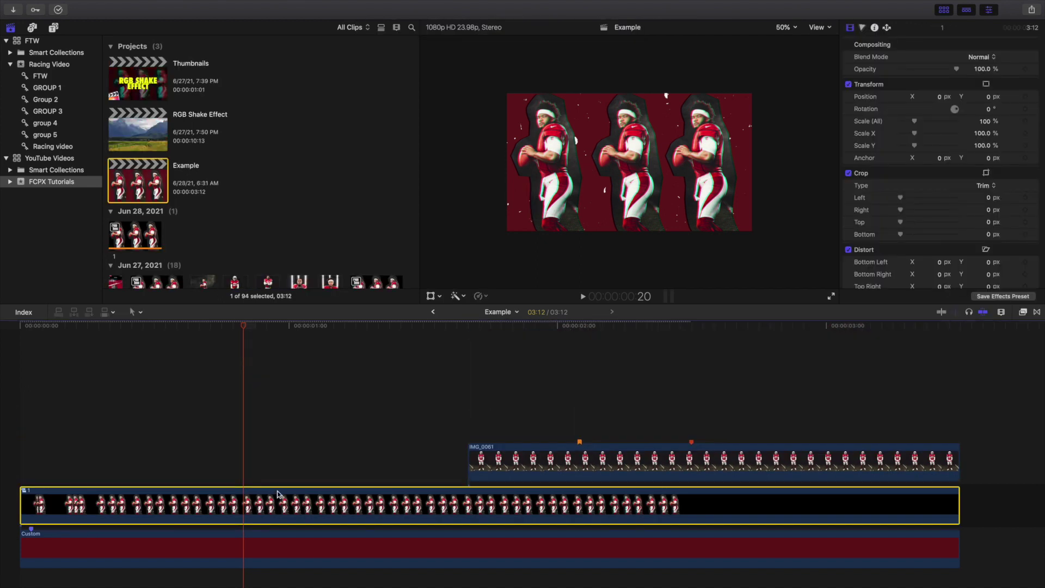
Add markers to compound clip 1 at frame 20 and ten frames further on at 1:06
{"action": "scroll", "coordinate": [282, 459], "scroll_direction": "down", "scroll_amount": 2}
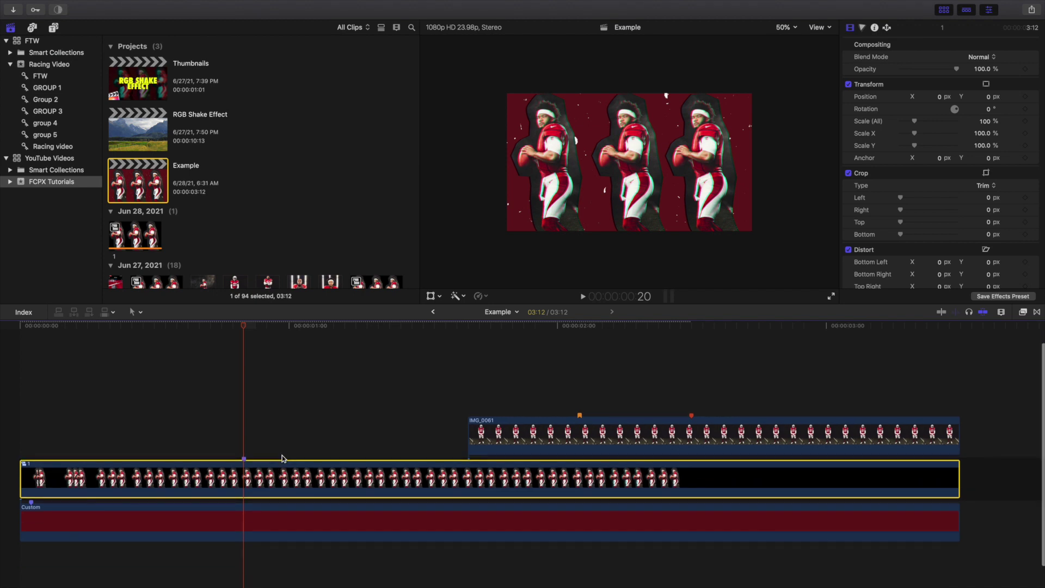
{"action": "key", "text": "space"}
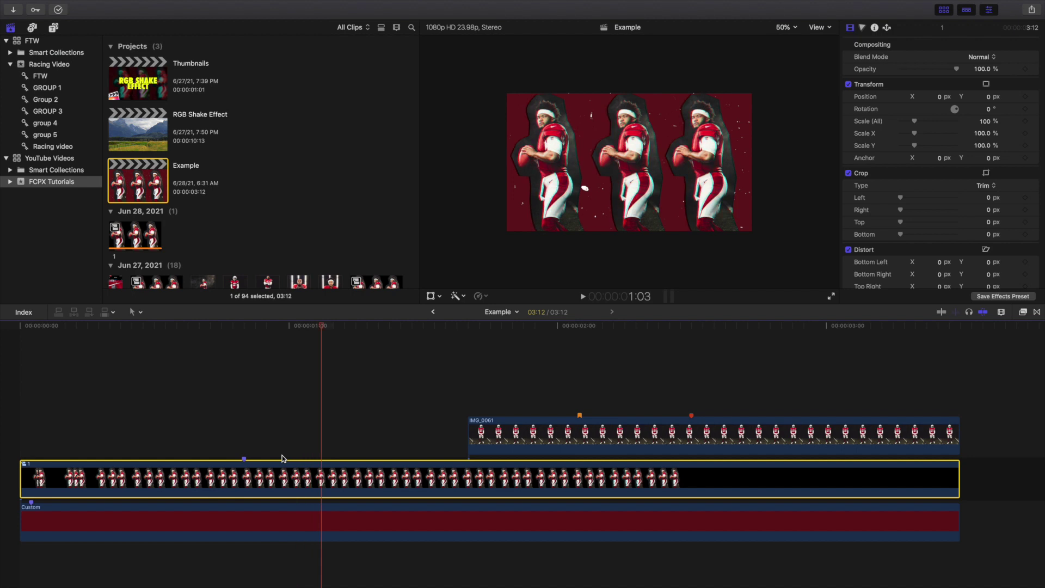
{"action": "key", "text": "Right"}
{"action": "key", "text": "Right"}
{"action": "key", "text": "Right"}
Keyframe compound clip 1's Position at the frame 20 marker, and set Position Y to -1136.5 px at the 1:06 marker
{"action": "left_click", "coordinate": [246, 446]}
{"action": "left_click", "coordinate": [247, 471]}
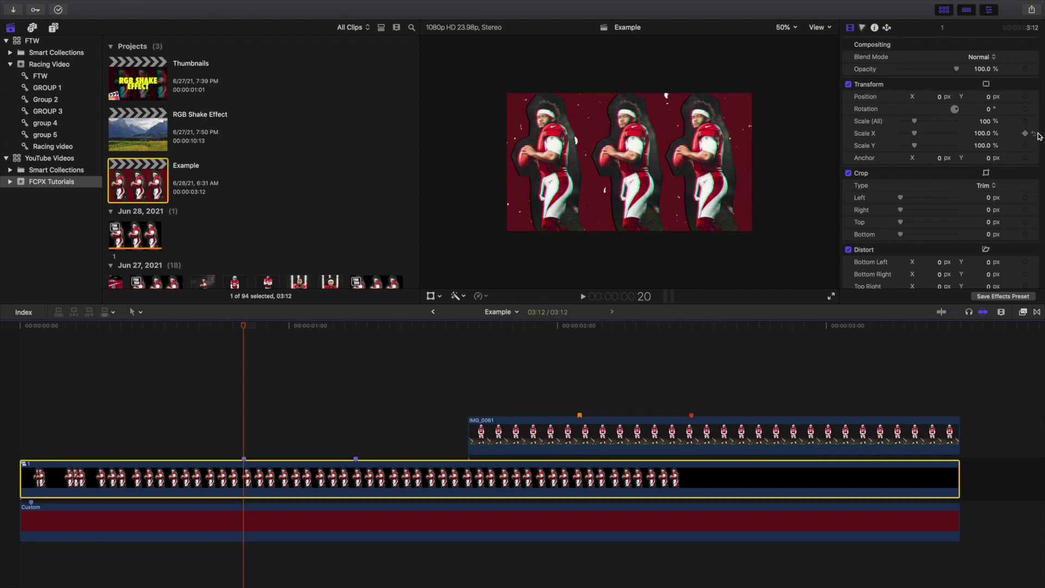
{"action": "left_click", "coordinate": [1026, 97]}
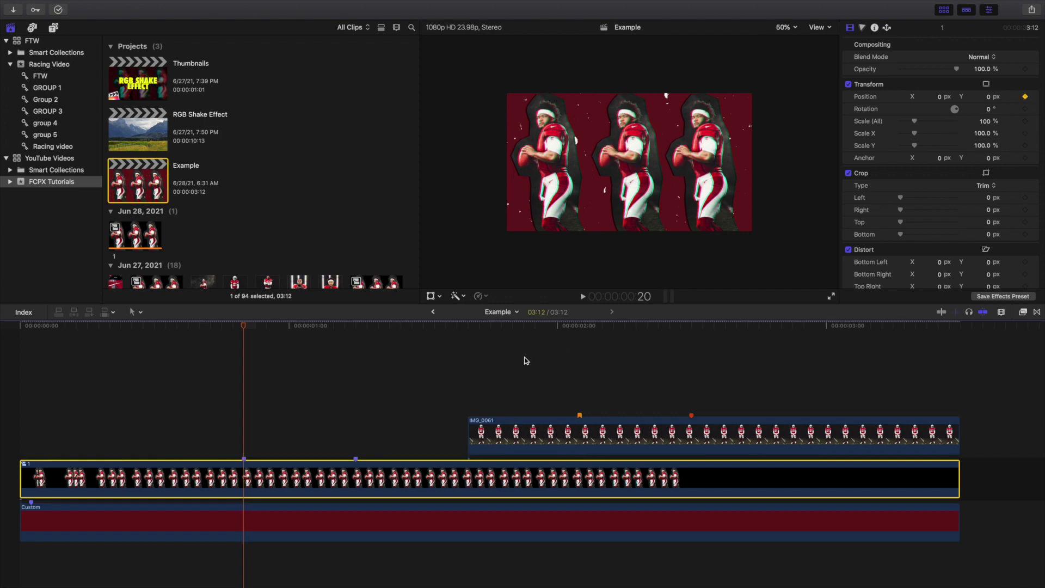
{"action": "left_click", "coordinate": [361, 426]}
{"action": "left_click", "coordinate": [361, 474]}
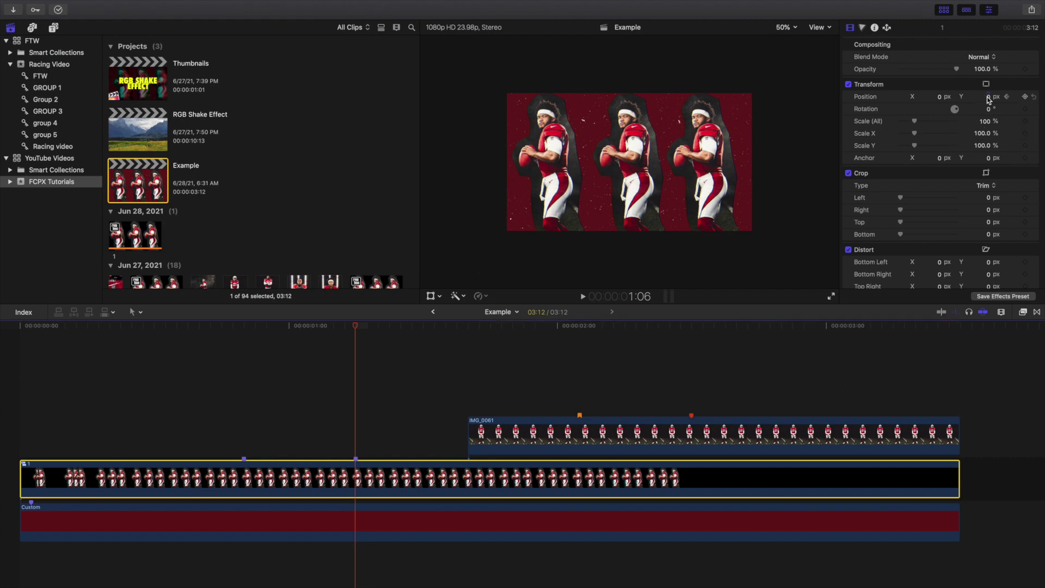
{"action": "mouse_move", "coordinate": [988, 96]}
{"action": "left_mouse_down"}
{"action": "mouse_move", "coordinate": [984, 108]}
{"action": "mouse_move", "coordinate": [987, 98]}
{"action": "left_mouse_up"}
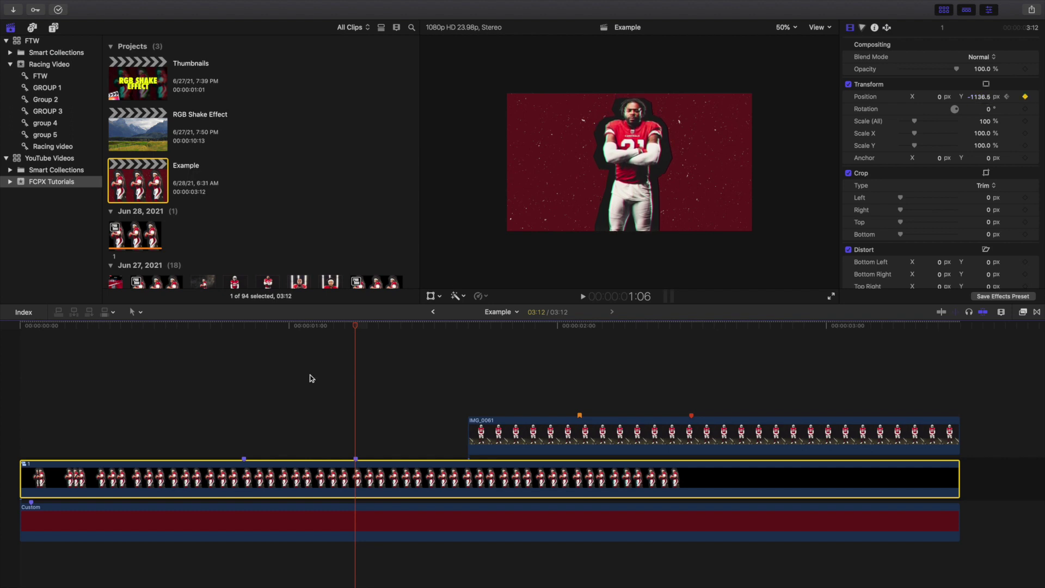
Play back the vertical slide from the frame 20 marker and park the playhead at the 1:06 marker
{"action": "left_click", "coordinate": [242, 419]}
{"action": "key", "text": "space"}
{"action": "left_click", "coordinate": [349, 431]}
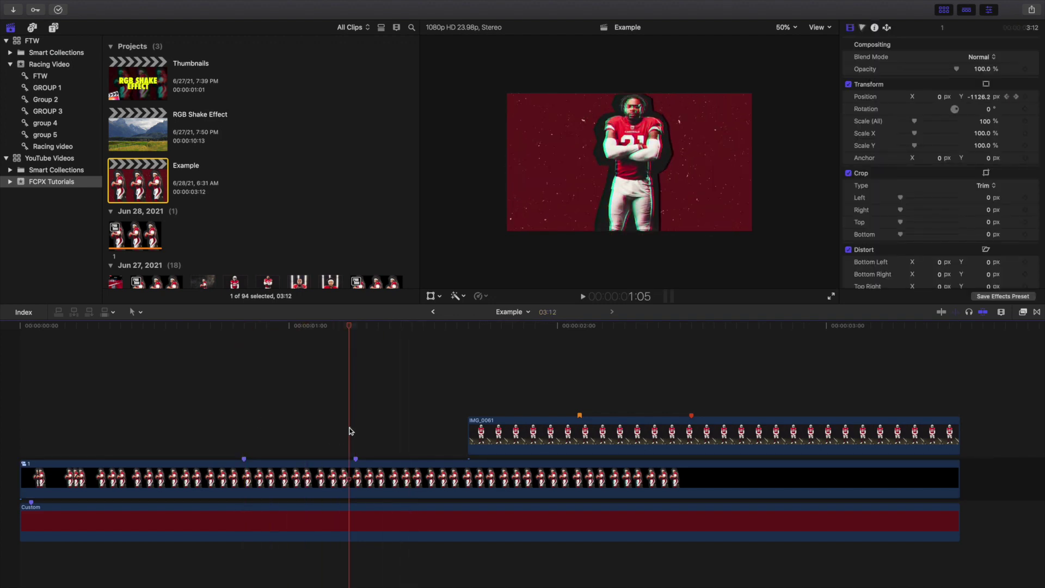
{"action": "left_click", "coordinate": [355, 430]}
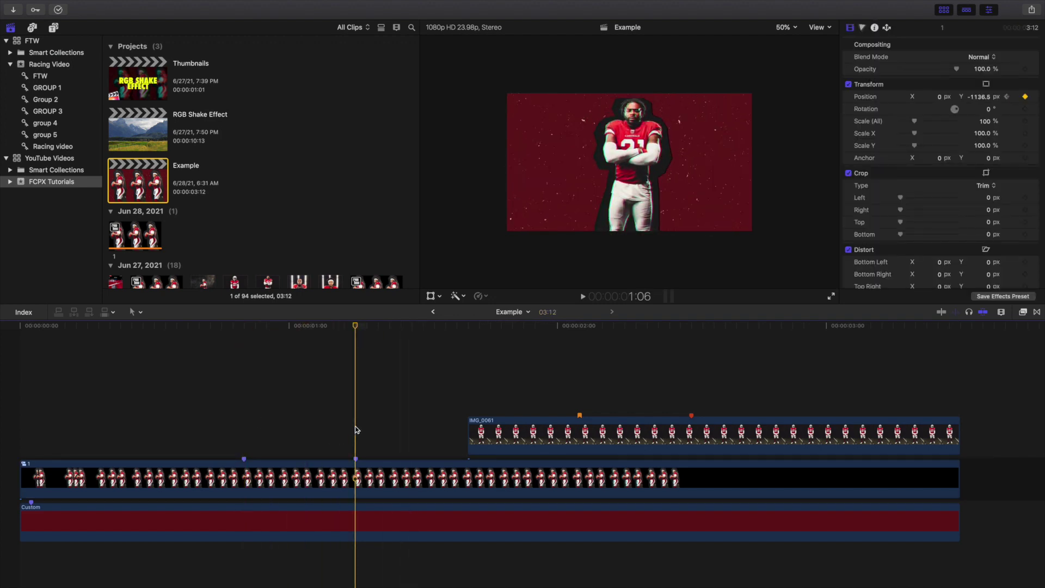
Move the playhead to 1:16, where IMG_0061 begins, and inspect that clip's off-screen placement with Transform
{"action": "scroll", "coordinate": [360, 429], "scroll_direction": "down", "scroll_amount": 2}
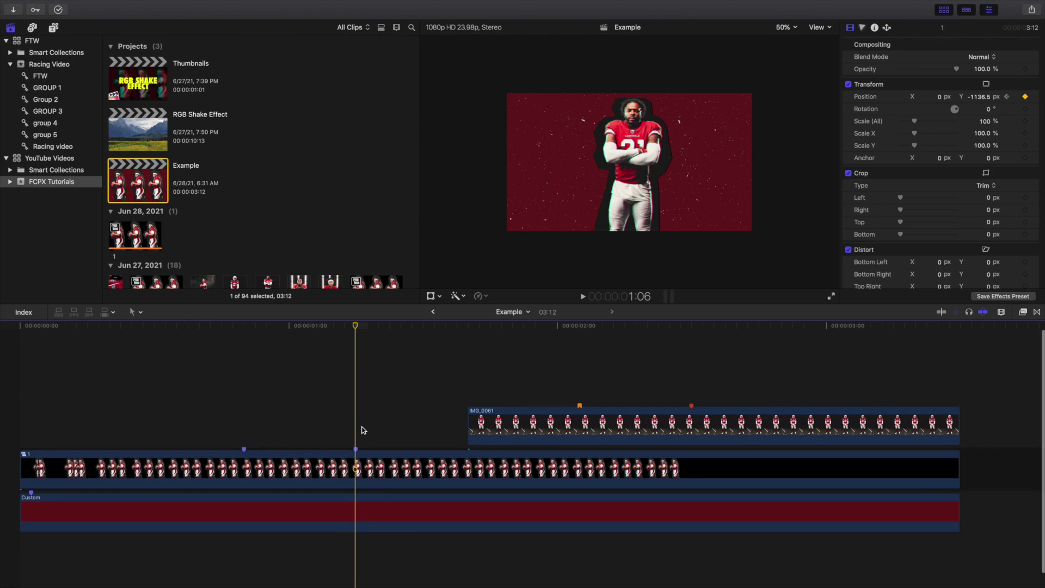
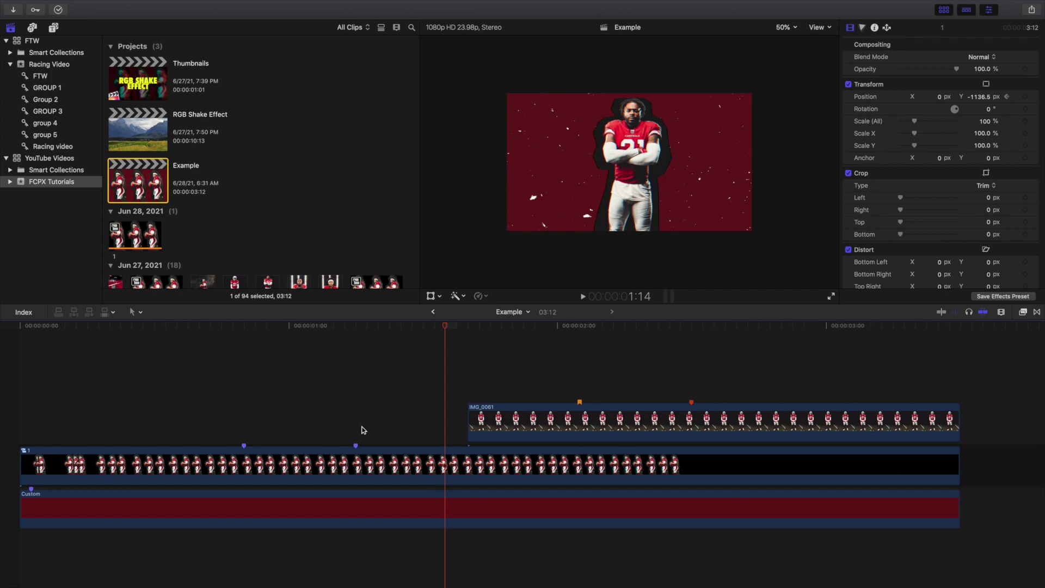
{"action": "key", "text": "Right"}
{"action": "left_click", "coordinate": [469, 422]}
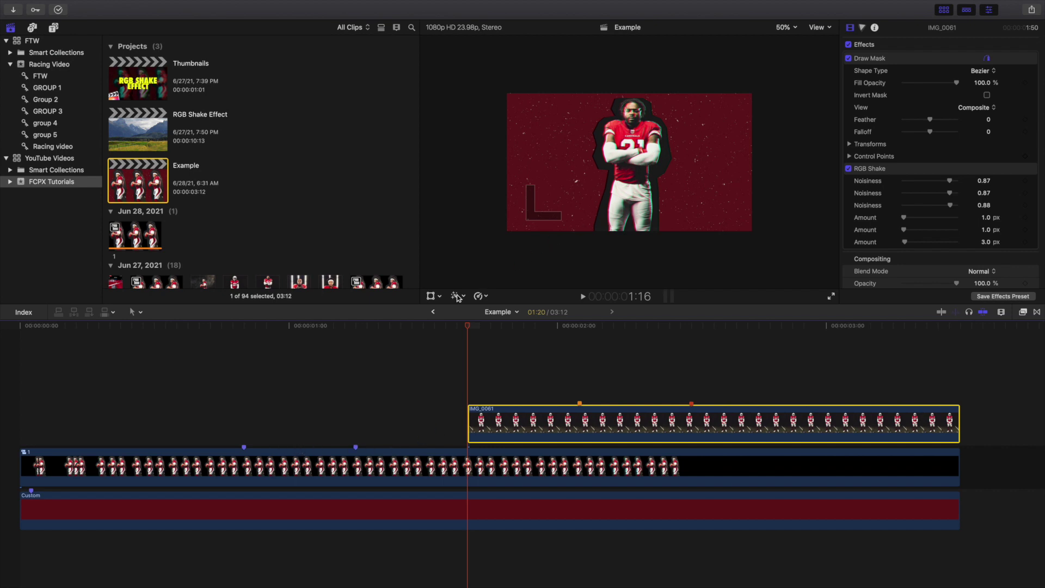
{"action": "left_click", "coordinate": [431, 297]}
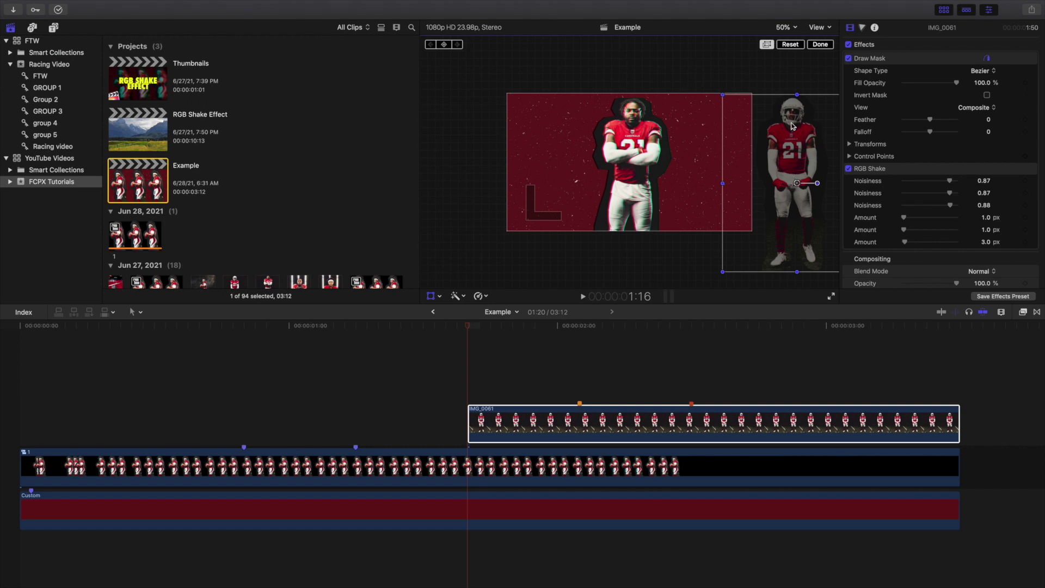
{"action": "left_click", "coordinate": [820, 46]}
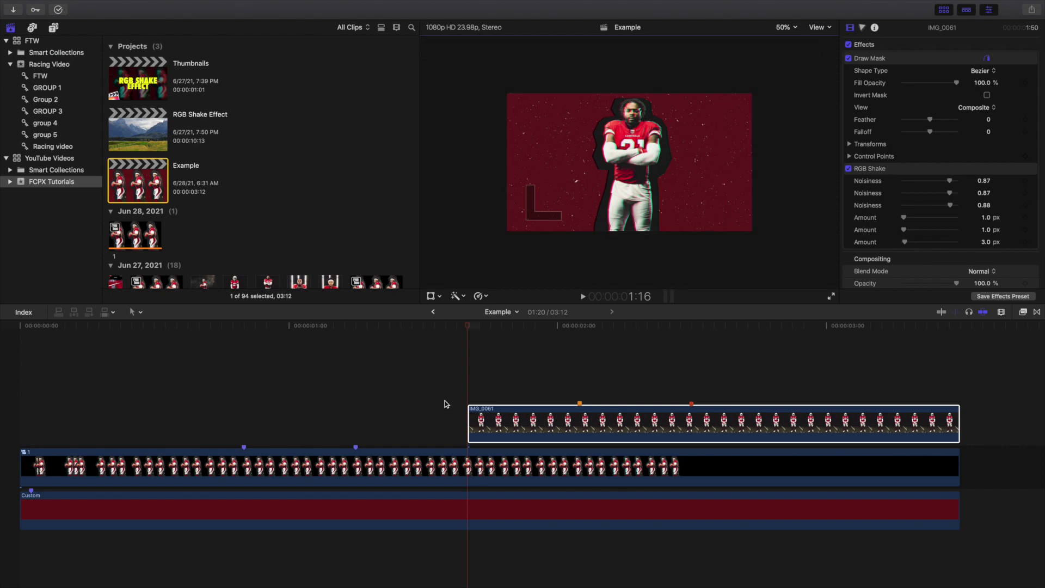
Combine IMG_0061 and compound clip 1 into a compound clip named 2, and mark it at 1:16
{"action": "left_click_drag", "start_coordinate": [446, 402], "coordinate": [505, 471]}
{"action": "key", "text": "alt+g"}
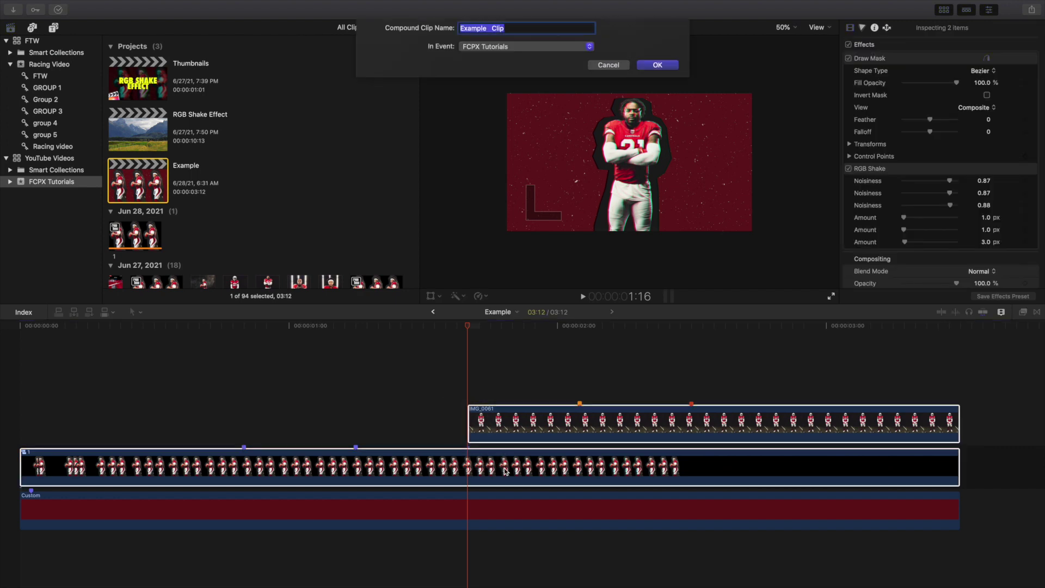
{"action": "type", "text": "2"}
{"action": "key", "text": "Return"}
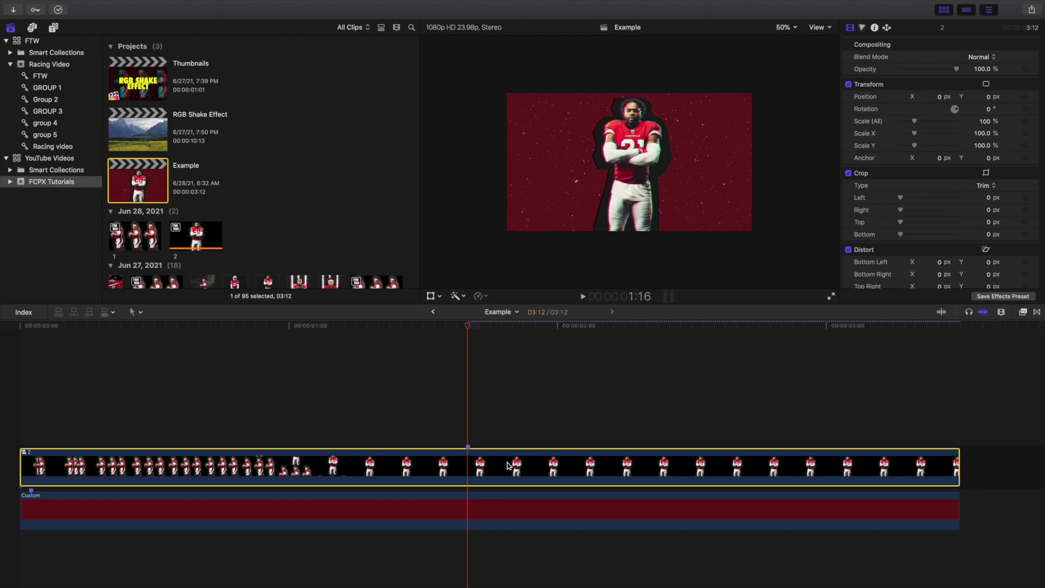
Advance ten frames from 1:16 to 2:02 and add a marker to compound clip 2 there
{"action": "scroll", "coordinate": [544, 457], "scroll_direction": "down", "scroll_amount": 1}
{"action": "key", "text": "Right"}
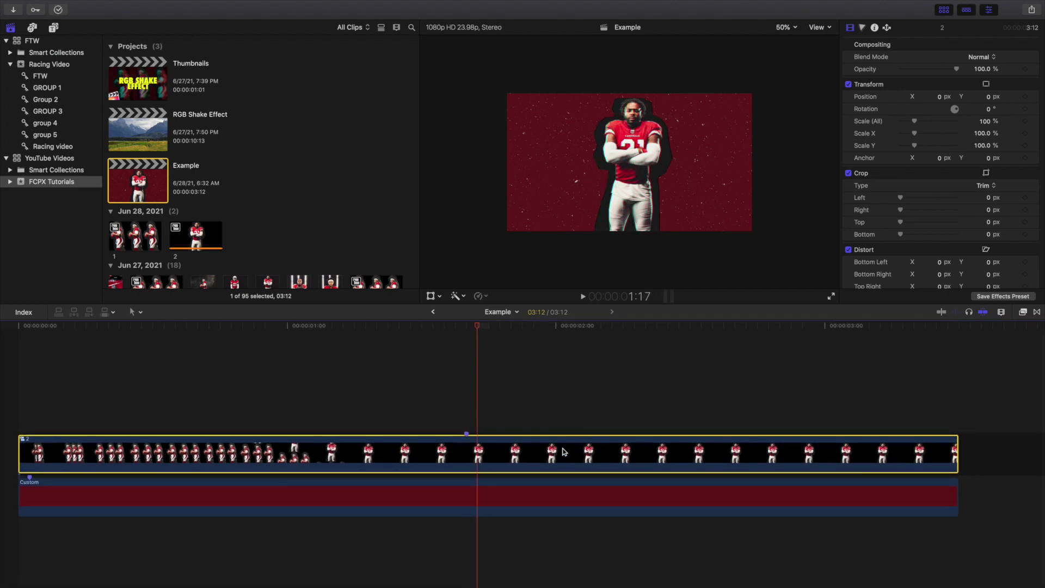
{"action": "key", "text": "Right"}
{"action": "key", "text": "Right"}
{"action": "key", "text": "Right"}
{"action": "key", "text": "Right"}
{"action": "key", "text": "Right"}
{"action": "key", "text": "Right"}
{"action": "key", "text": "Right"}
{"action": "key", "text": "Right"}
{"action": "key", "text": "Right"}
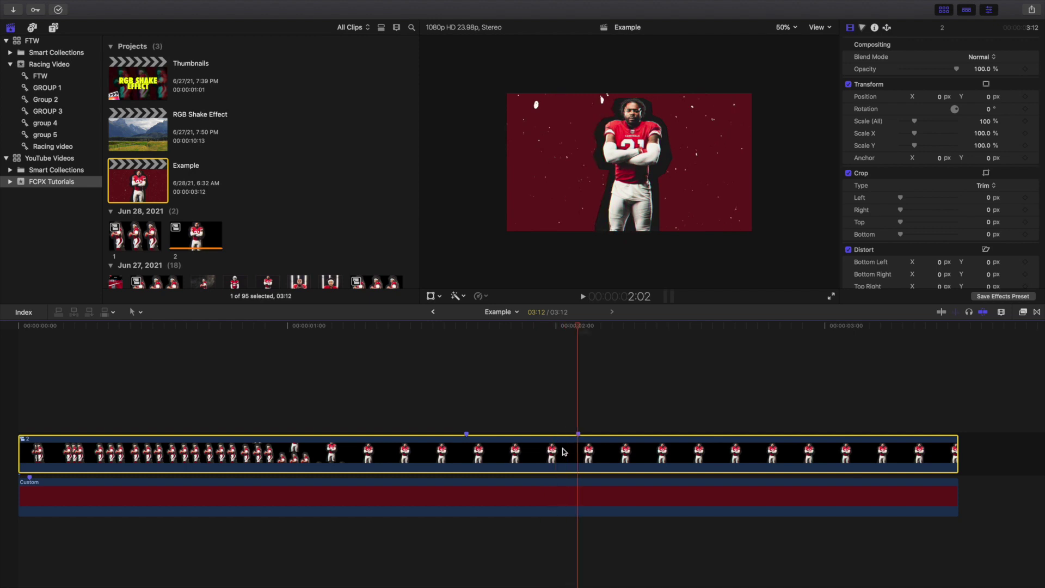
Keyframe compound clip 2's Position at the 1:16 marker, and set Position X to -648.0 px at the 2:02 marker
{"action": "left_click", "coordinate": [468, 423]}
{"action": "left_click", "coordinate": [479, 446]}
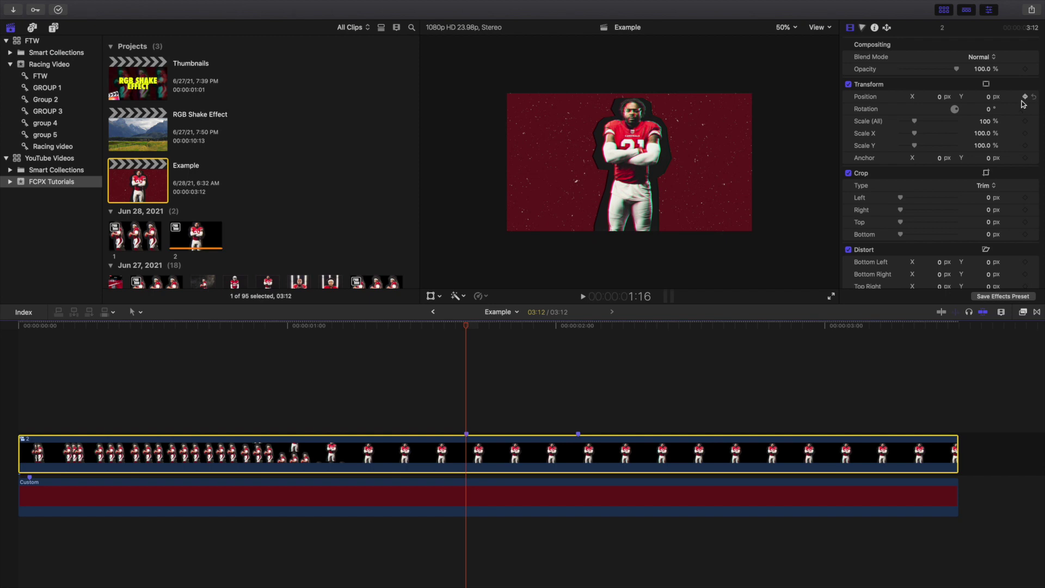
{"action": "left_click", "coordinate": [581, 397]}
{"action": "left_click", "coordinate": [582, 397]}
{"action": "left_click", "coordinate": [578, 449]}
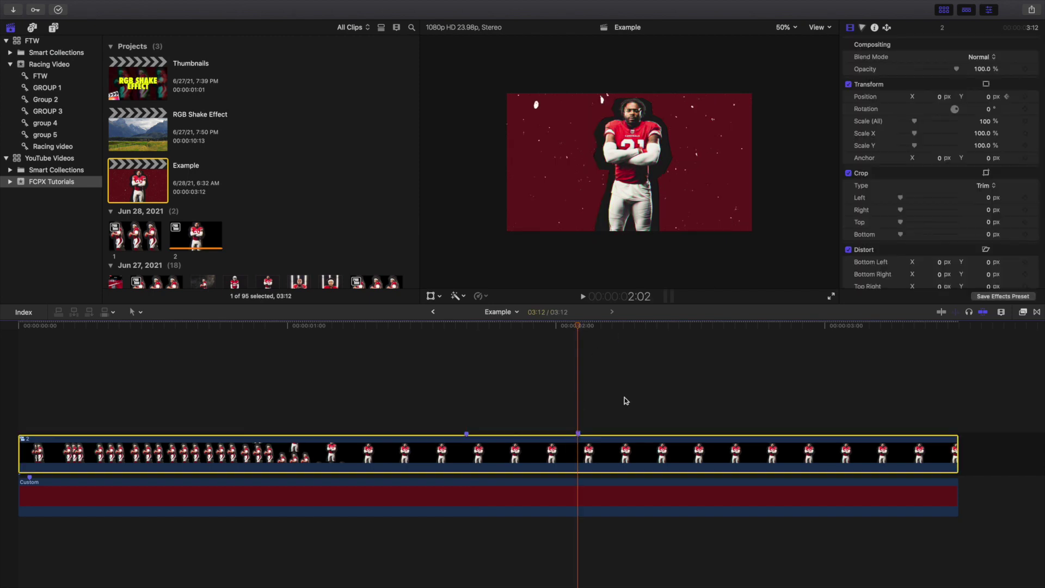
{"action": "left_click_drag", "start_coordinate": [939, 96], "coordinate": [941, 98]}
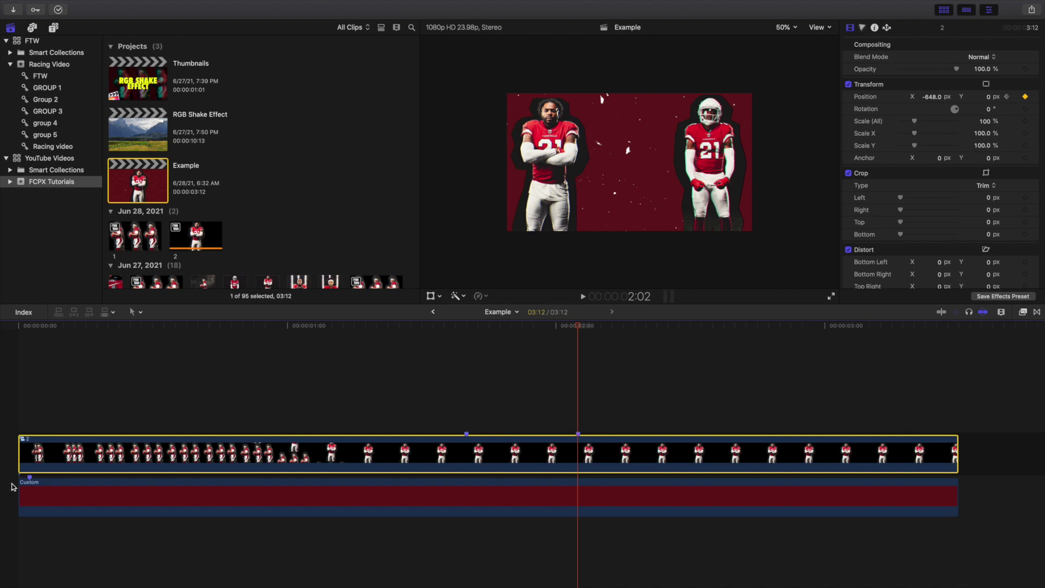
Play the Example timeline from the start twice to review the horizontal and vertical slides
{"action": "left_click", "coordinate": [19, 422]}
{"action": "key", "text": "space"}
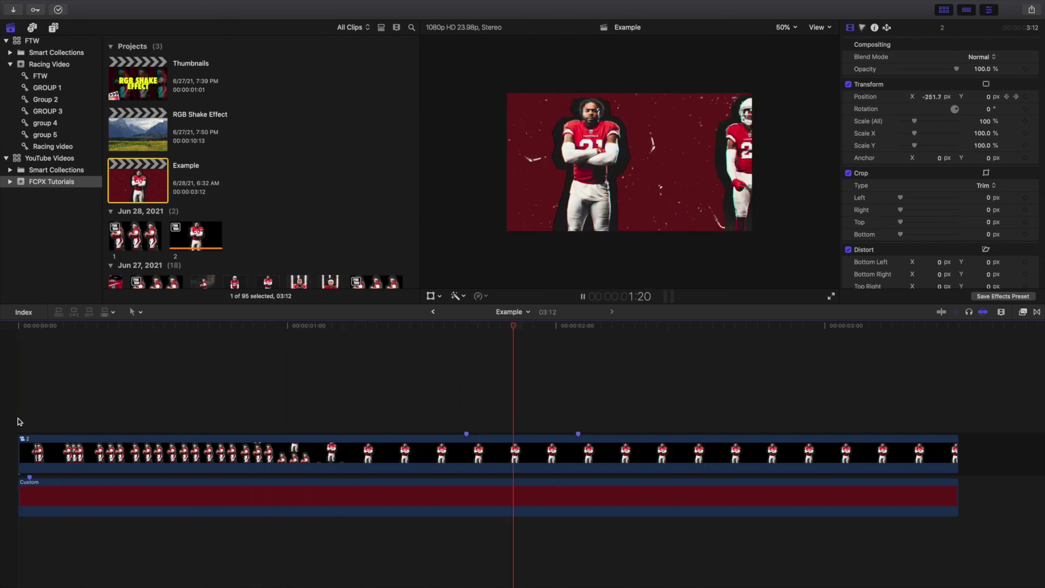
{"action": "left_click", "coordinate": [18, 422]}
{"action": "key", "text": "space"}
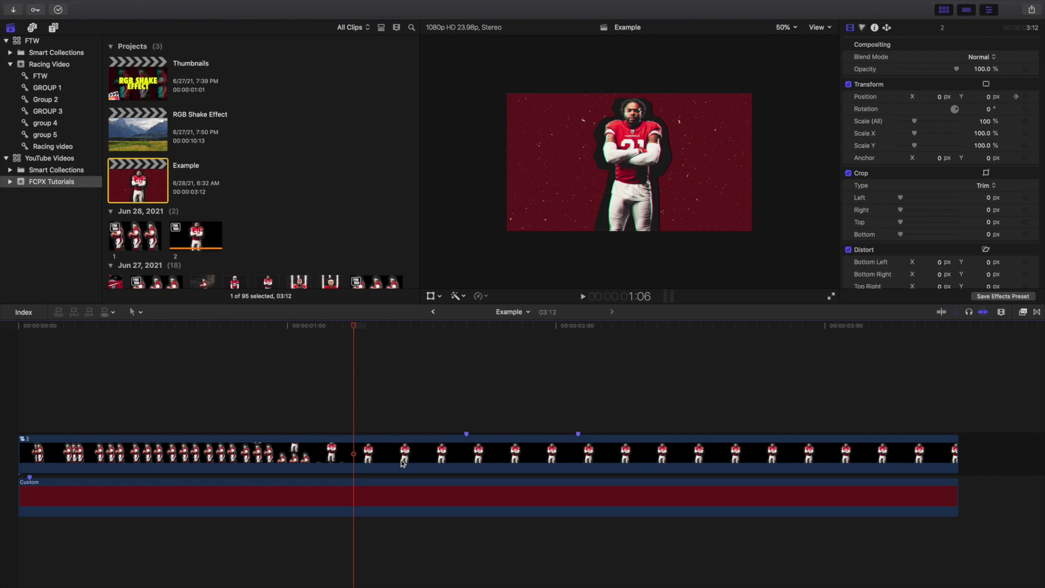
Step frame by frame from frame 23 to 1:02 to examine the vertical slide, and return the playhead to the start
{"action": "left_click", "coordinate": [281, 425]}
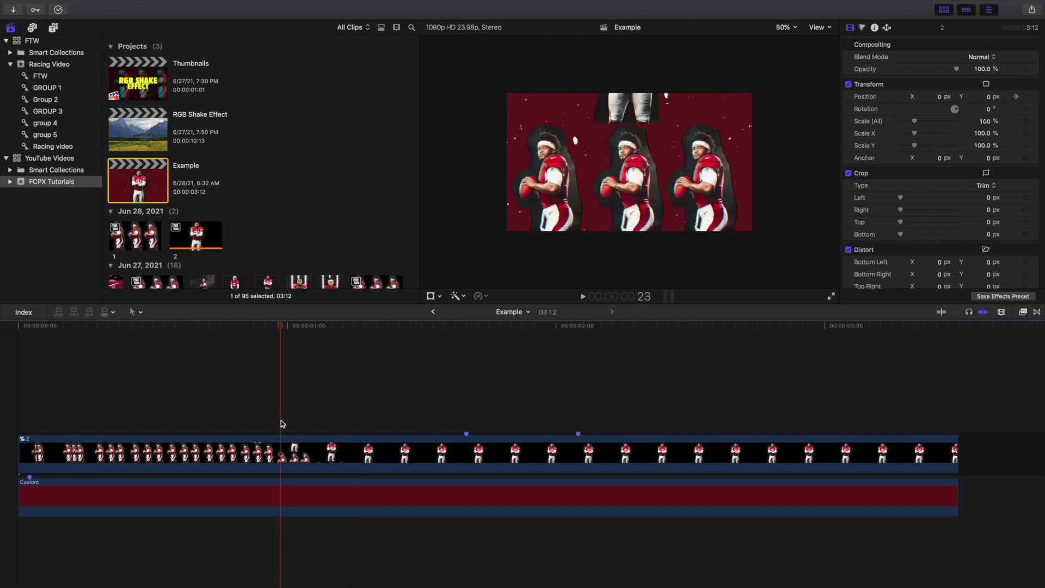
{"action": "key", "text": "Right"}
{"action": "key", "text": "Right"}
{"action": "key", "text": "Right"}
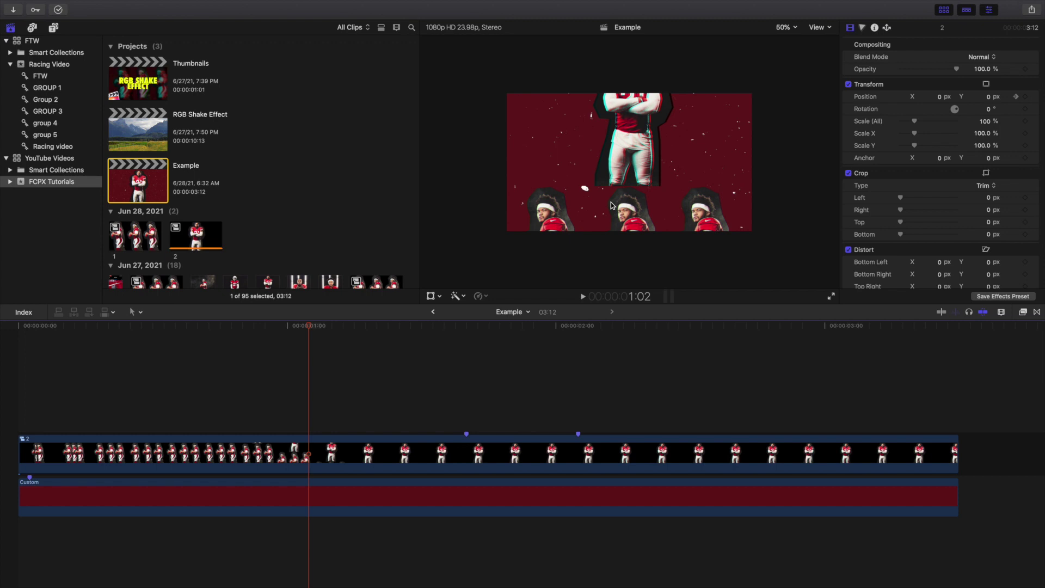
{"action": "left_click", "coordinate": [3, 397]}
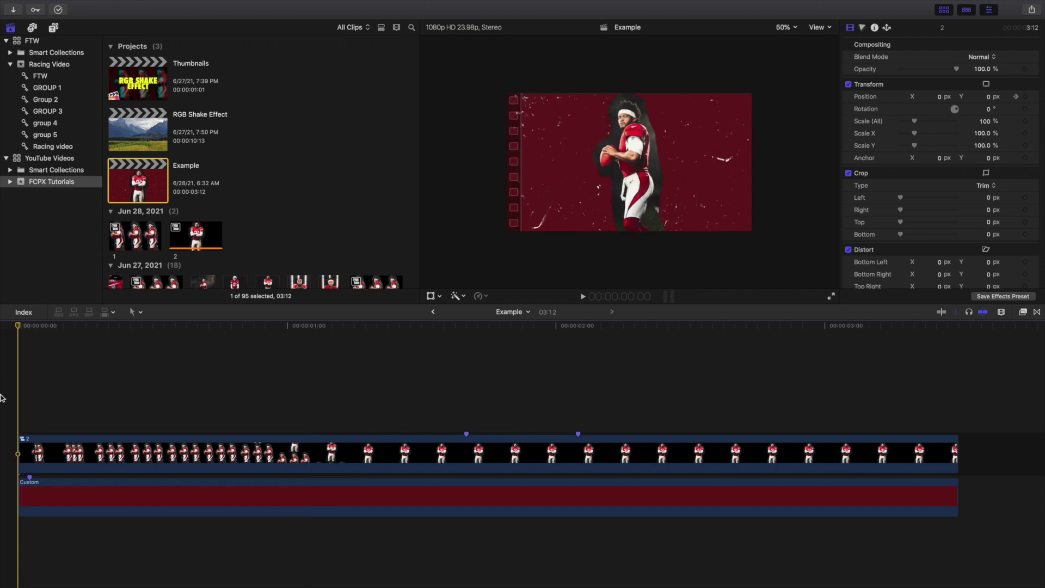
Open the RGB Shake Effect project and place the playhead at 1:19, where clip 6 begins
{"action": "double_click", "coordinate": [141, 135]}
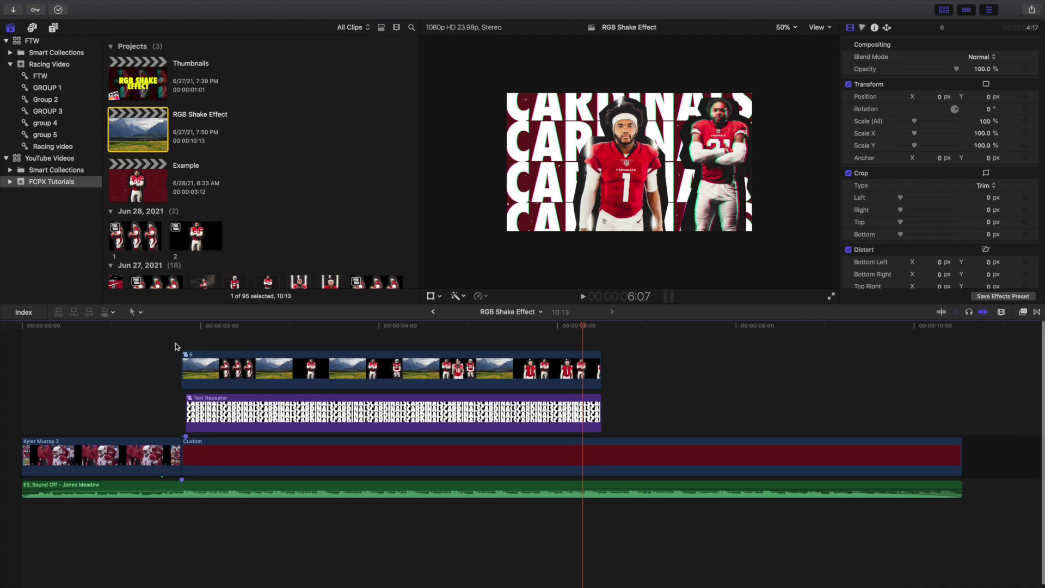
{"action": "left_click", "coordinate": [176, 344]}
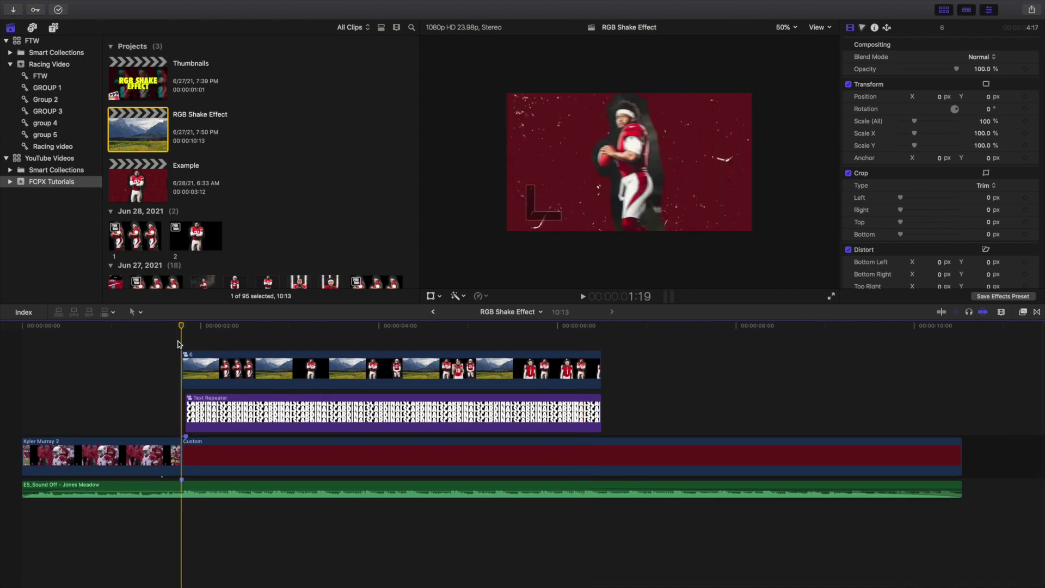
Play the RGB Shake Effect project from the start and from 1:19 to review the animation, and return the playhead to 1:19
{"action": "key", "text": "Home"}
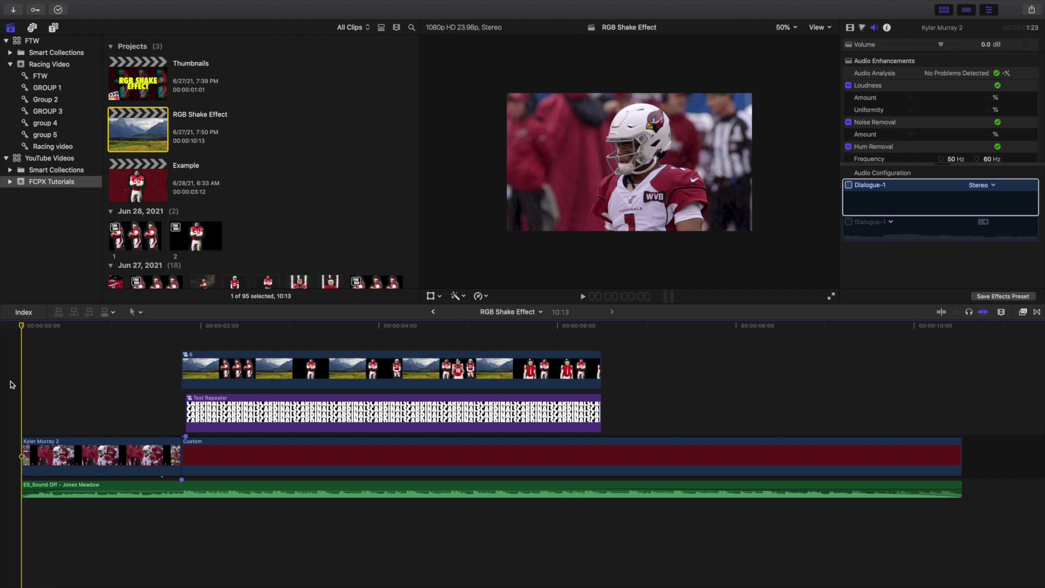
{"action": "key", "text": "space"}
{"action": "key", "text": "space"}
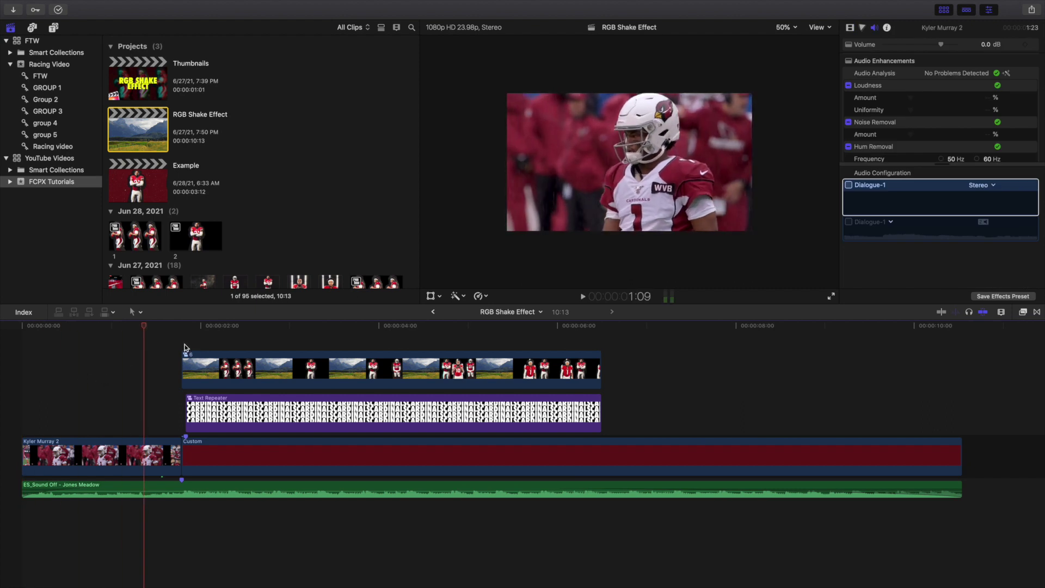
{"action": "left_click", "coordinate": [182, 342]}
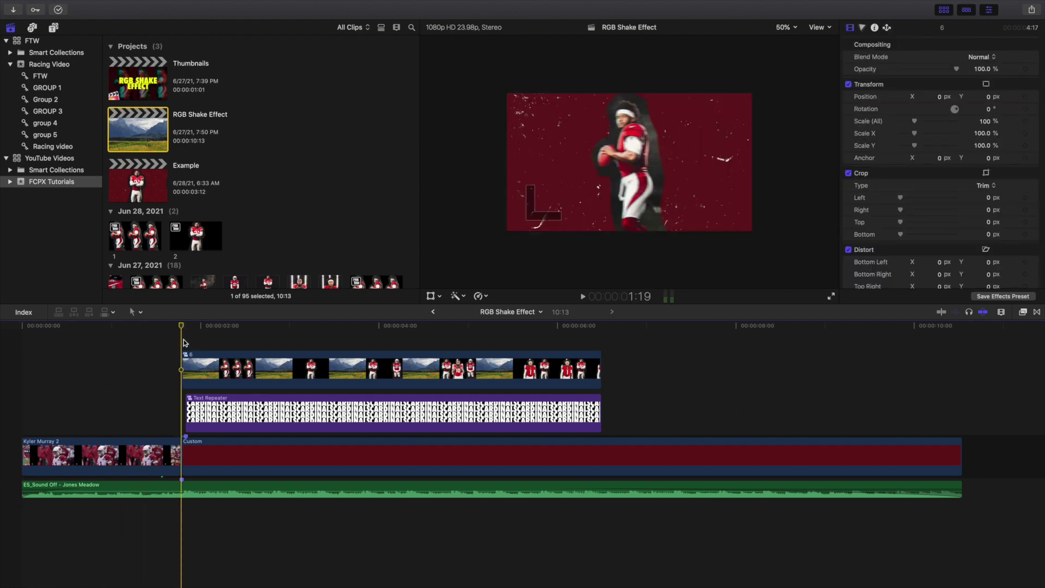
{"action": "key", "text": "space"}
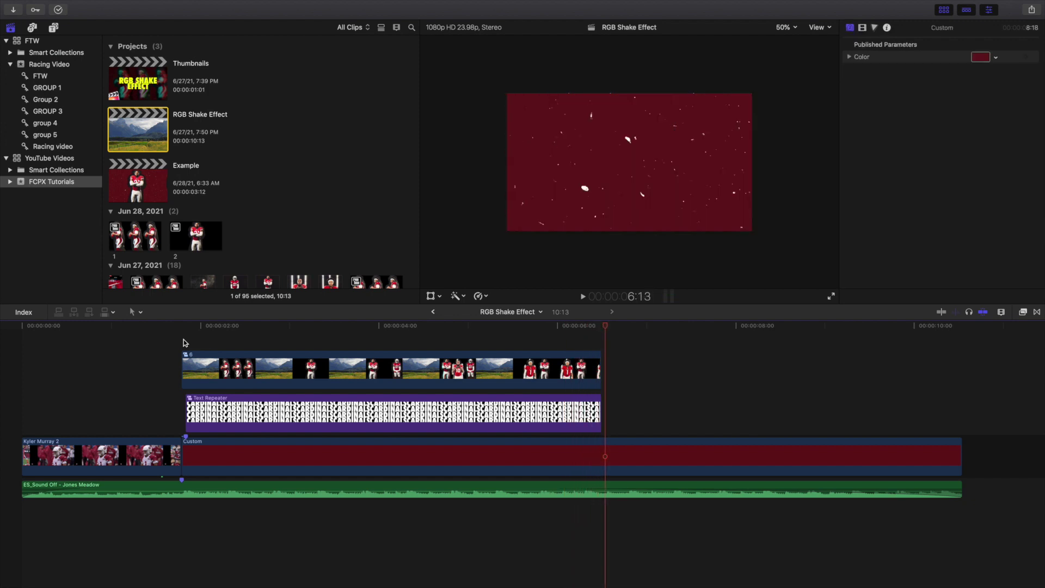
{"action": "left_click", "coordinate": [184, 342]}
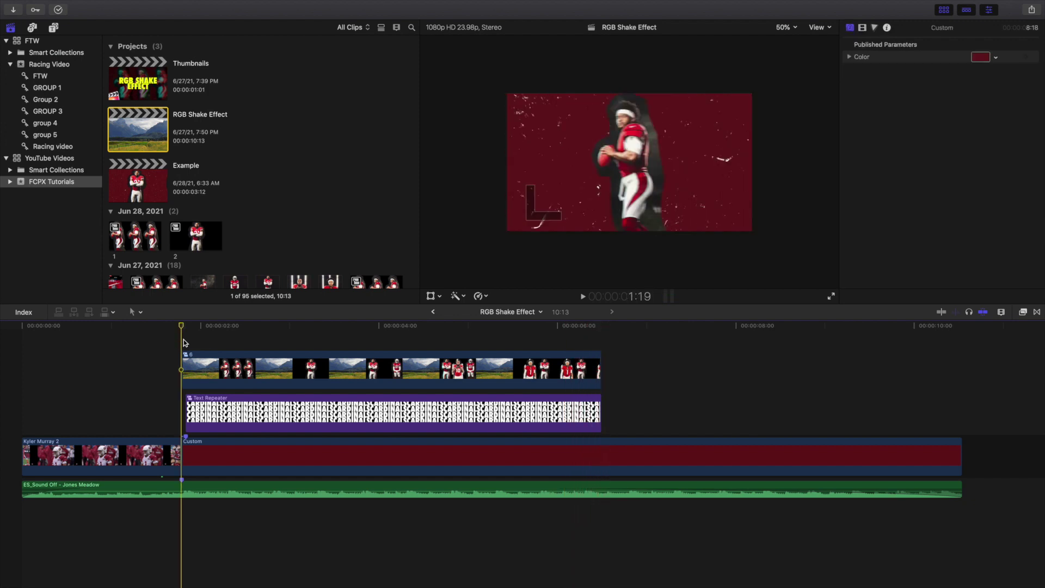
Apply the RGB Shake effect from the RN New Wave Bundle category to the opening Kyler Murray 2 clip
{"action": "left_click", "coordinate": [128, 357]}
{"action": "left_click", "coordinate": [1023, 312]}
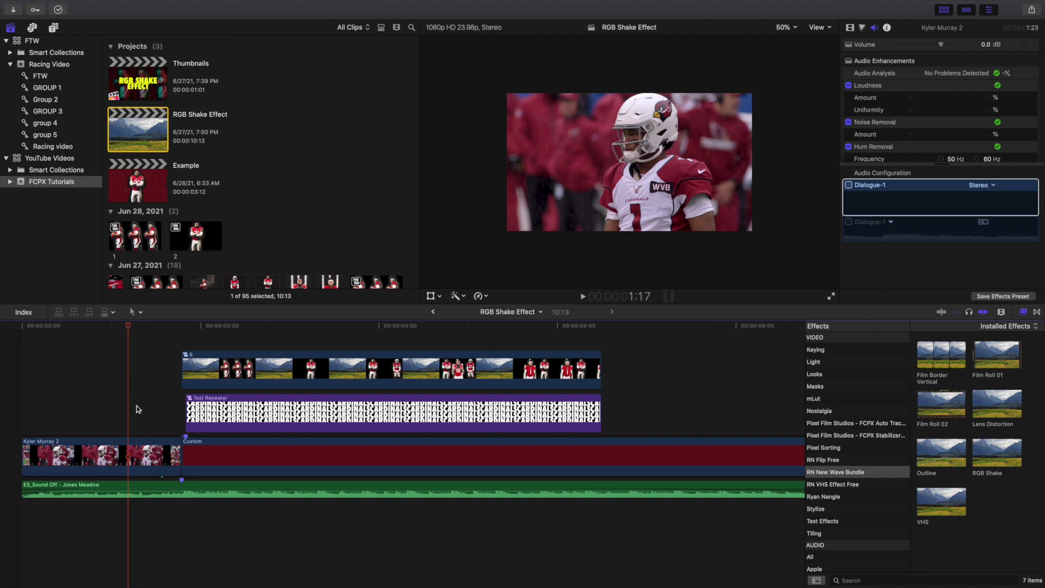
{"action": "left_click", "coordinate": [109, 402]}
{"action": "left_click_drag", "start_coordinate": [990, 459], "coordinate": [98, 449]}
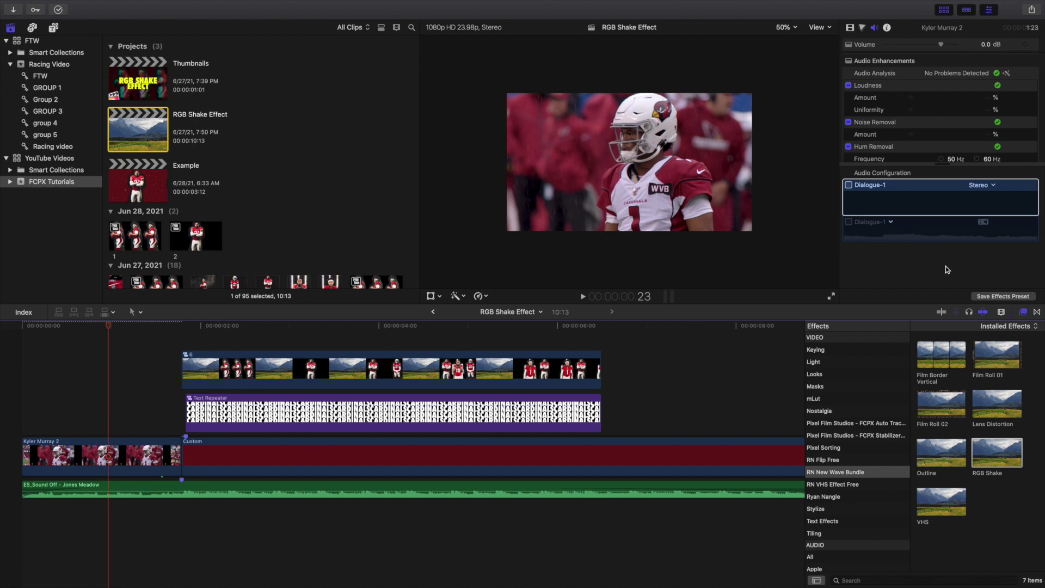
{"action": "left_click", "coordinate": [1023, 312]}
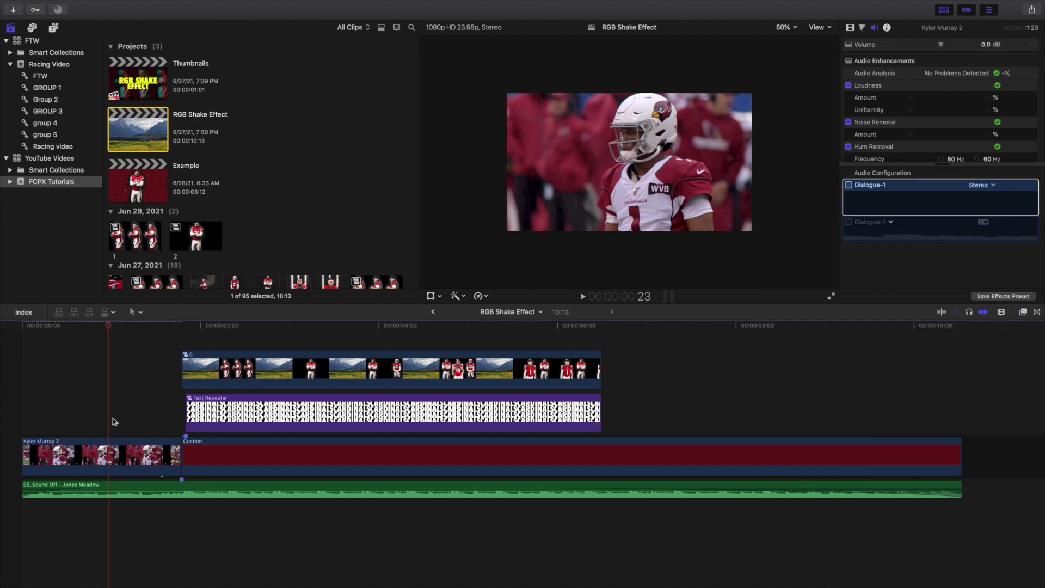
Preview the opening footage and examine its RGB Shake, Transform and Crop settings in the video inspector
{"action": "left_click", "coordinate": [15, 394]}
{"action": "key", "text": "space"}
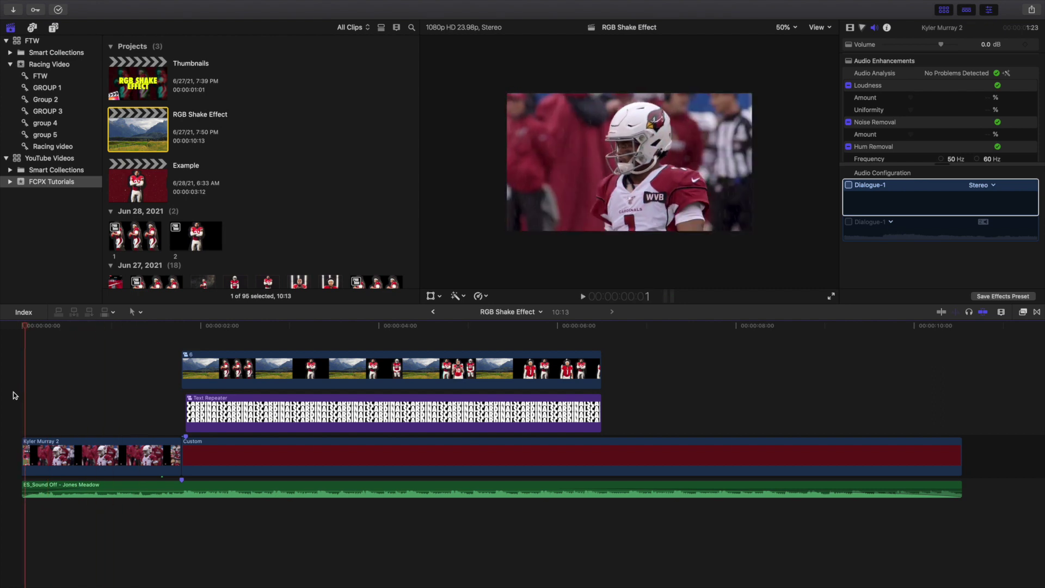
{"action": "left_click", "coordinate": [78, 417]}
{"action": "left_click", "coordinate": [78, 453]}
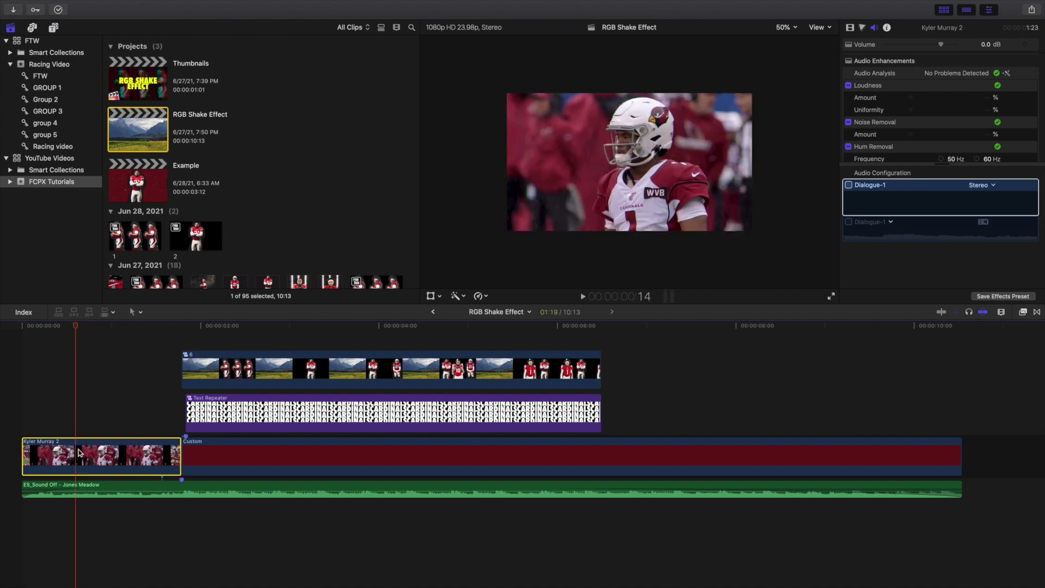
{"action": "left_click", "coordinate": [852, 29]}
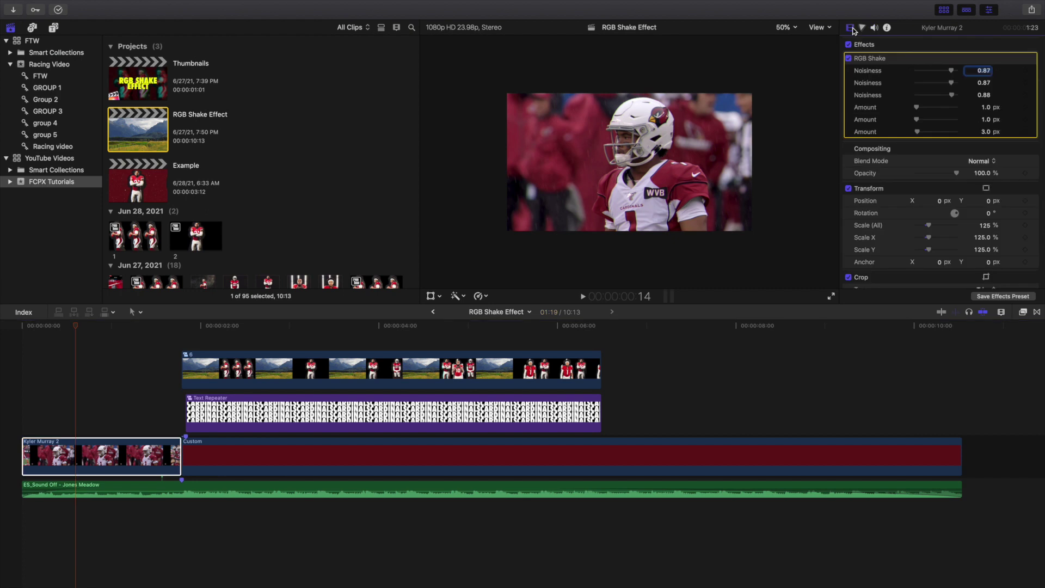
{"action": "left_click", "coordinate": [100, 450]}
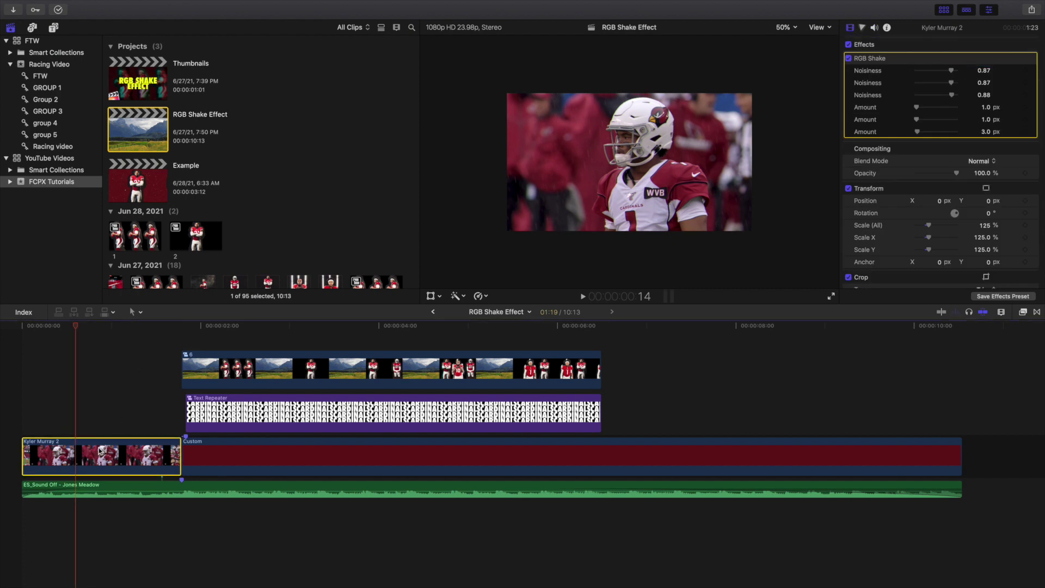
{"action": "scroll", "coordinate": [940, 163], "scroll_direction": "down", "scroll_amount": 4}
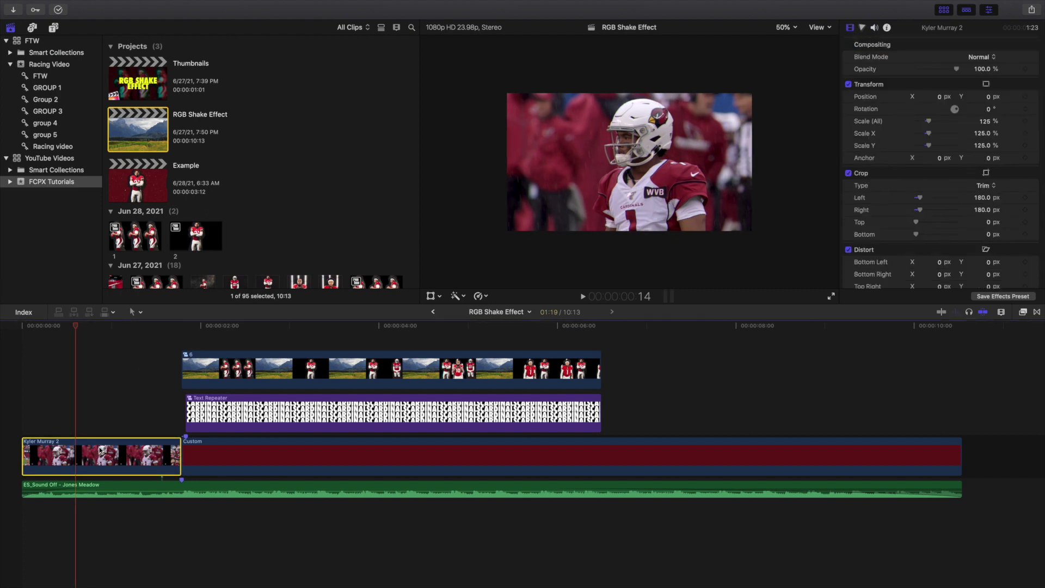
Fit the viewer image to the available space and play the project from the start to review it enlarged
{"action": "left_click", "coordinate": [9, 439]}
{"action": "left_click", "coordinate": [788, 27]}
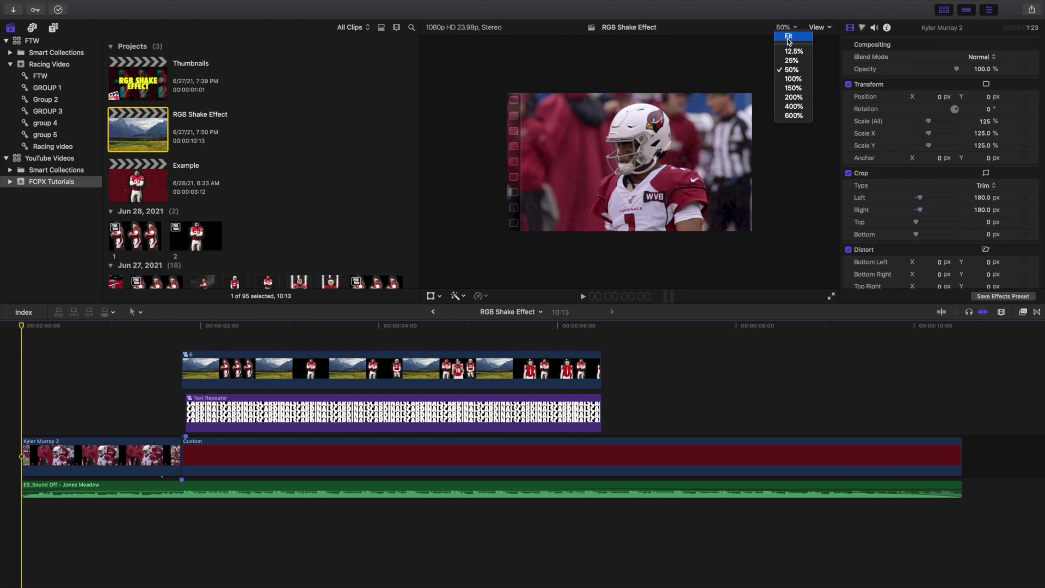
{"action": "left_click", "coordinate": [787, 37]}
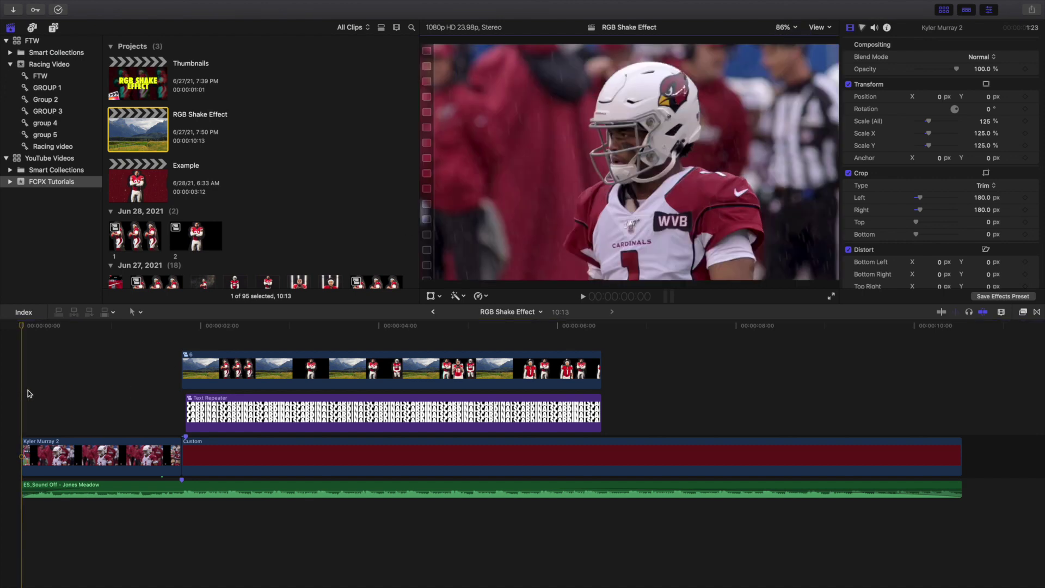
{"action": "left_click", "coordinate": [150, 358]}
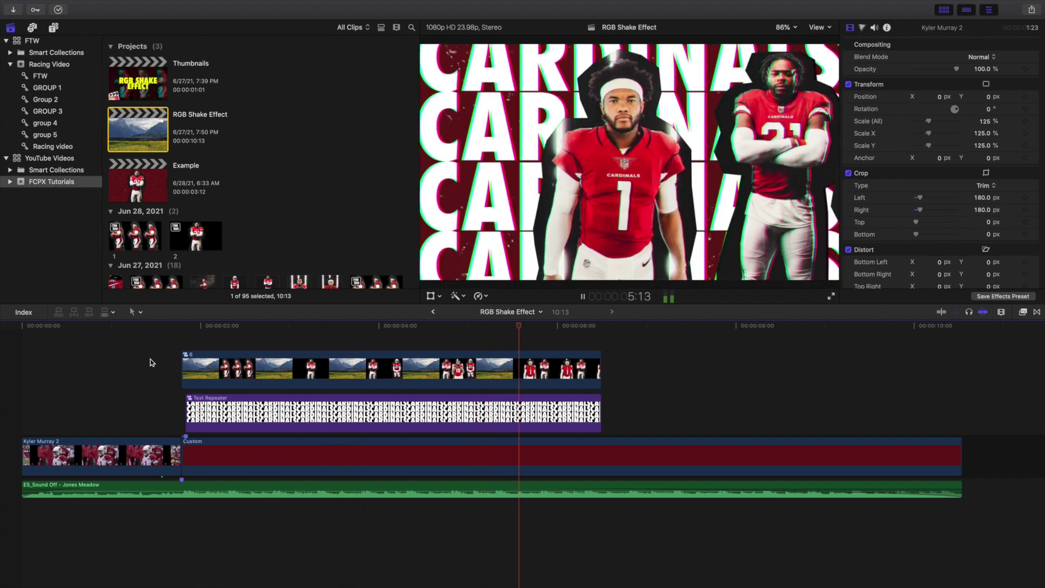
{"action": "key", "text": "Up"}
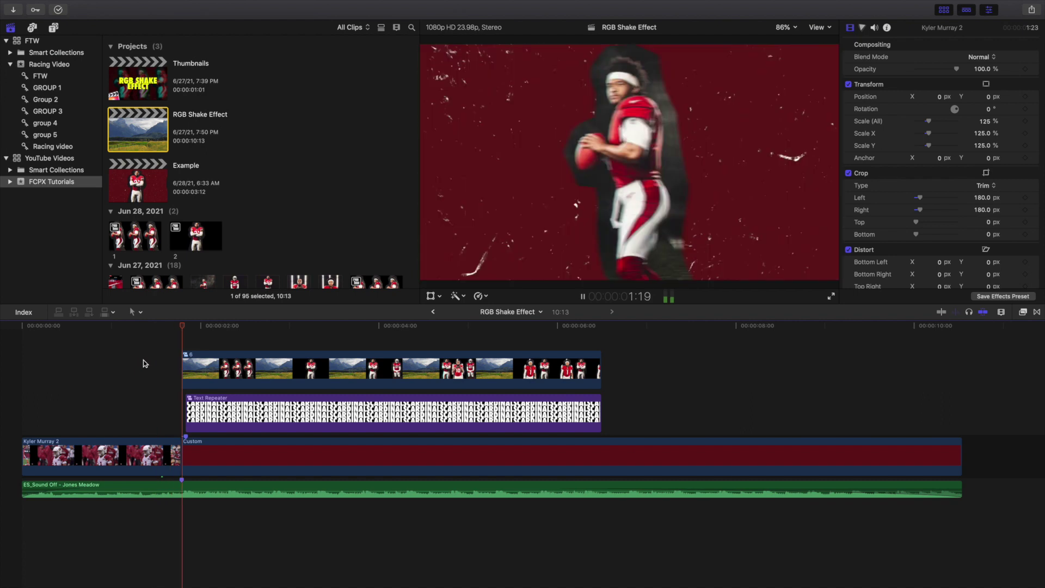
Pause playback at 2:07 on the three player cutouts and look up the RGB Shake effect among the installed effects
{"action": "key", "text": "space"}
{"action": "left_click", "coordinate": [1022, 313]}
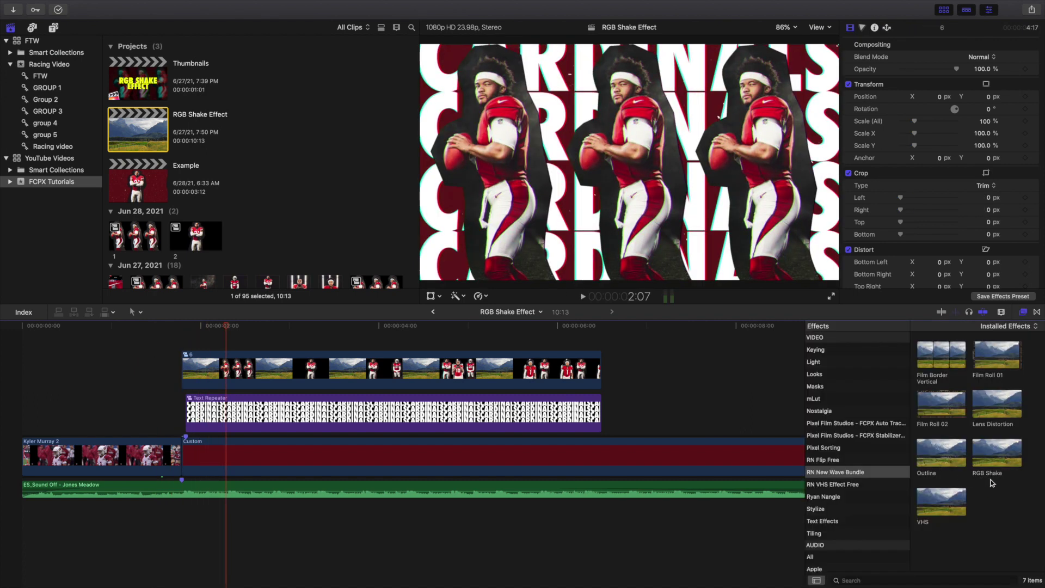
{"action": "left_click", "coordinate": [1029, 311]}
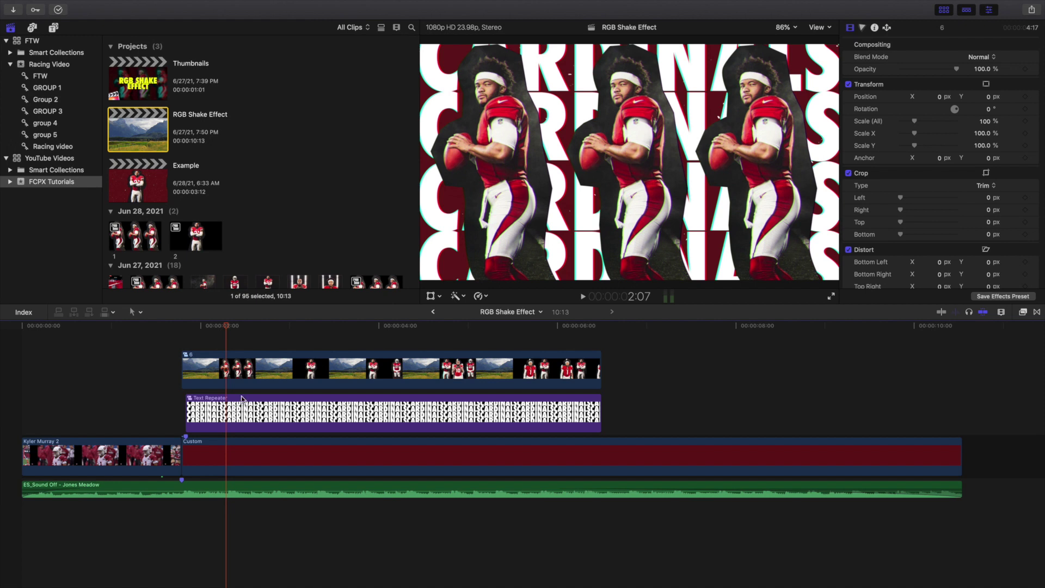
Play the whole RGB Shake Effect sequence from the start and restart it for a final review
{"action": "key", "text": "Home"}
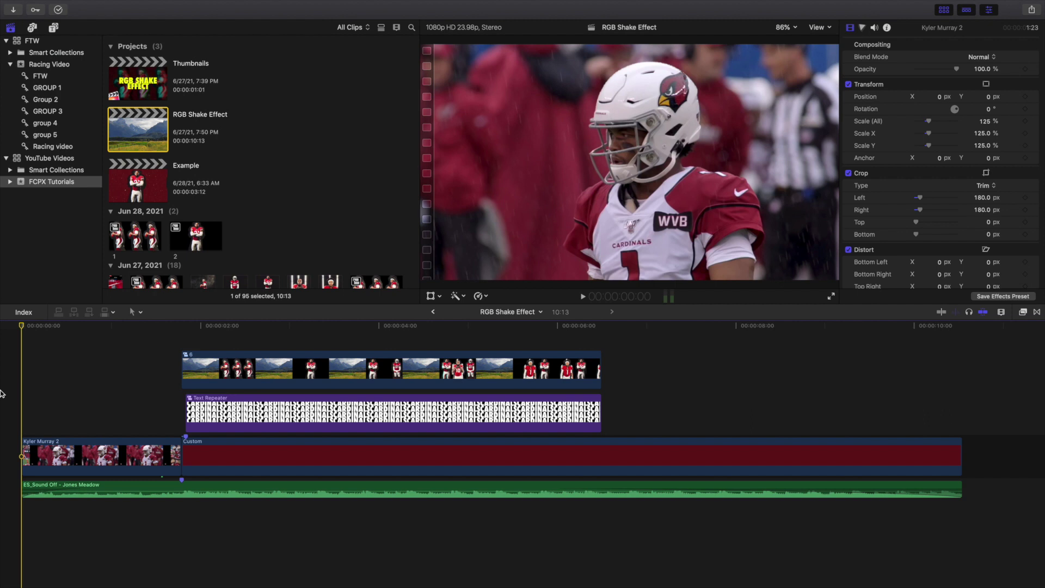
{"action": "key", "text": "space"}
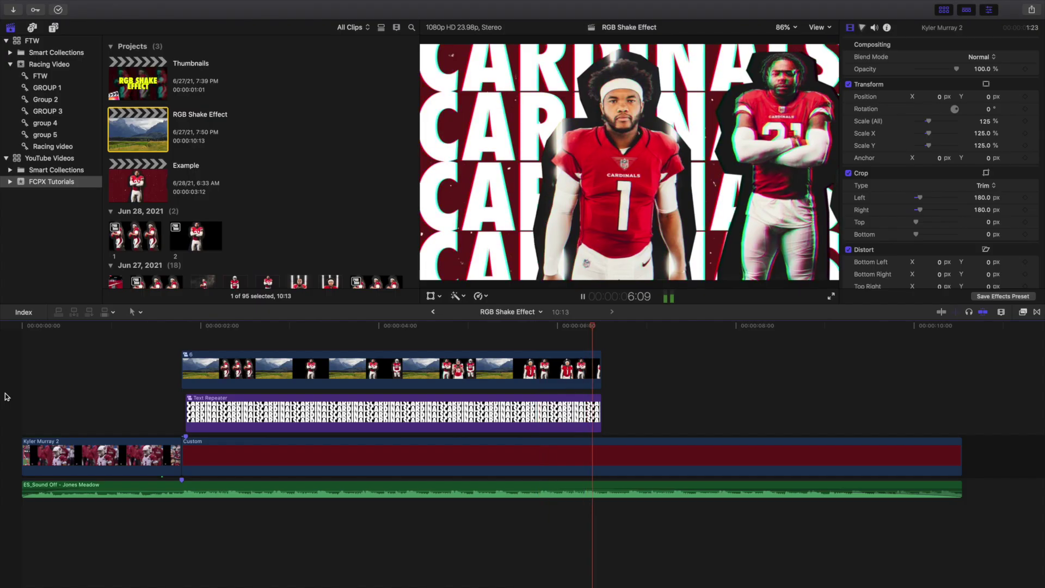
{"action": "key", "text": "Home"}
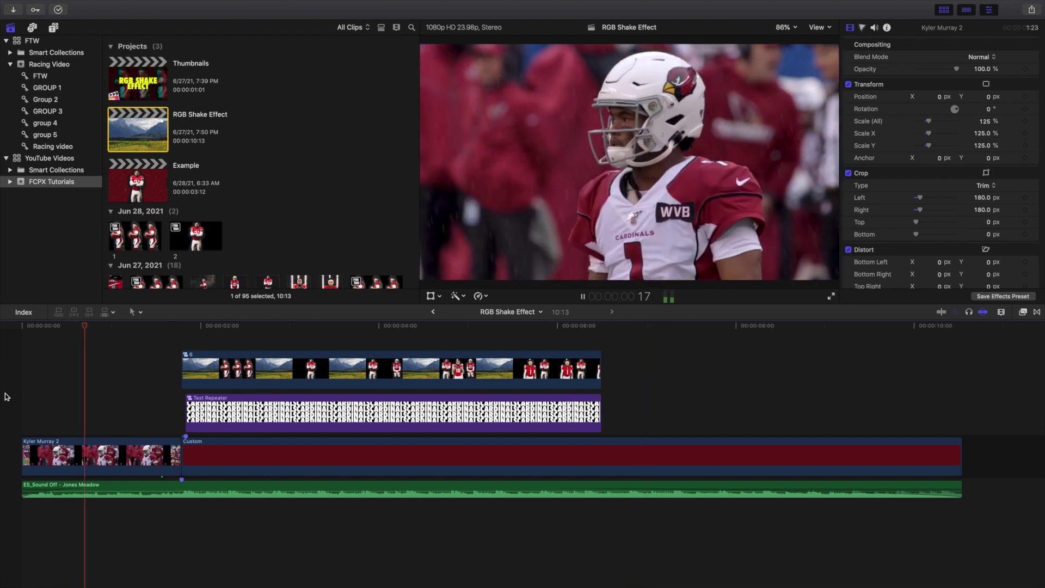